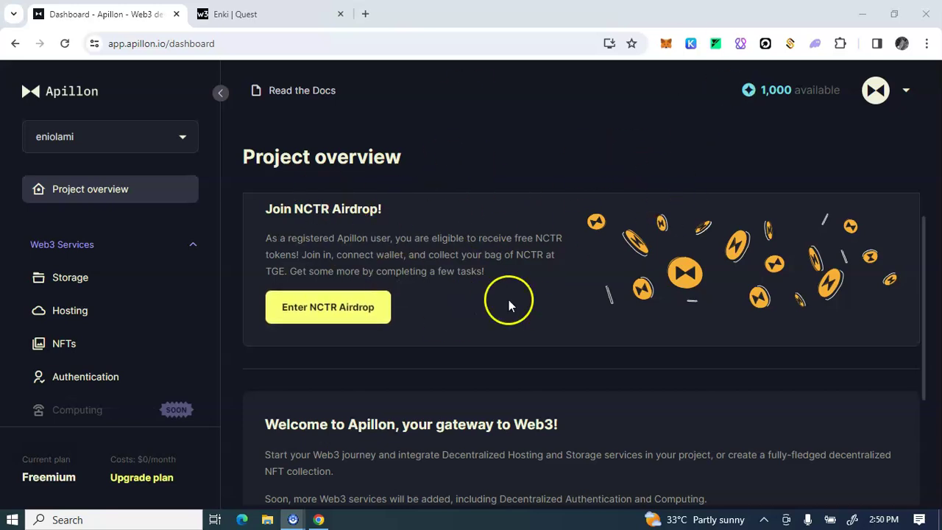
Step: Look over the project overview and enter the NCTR Airdrop
scroll(509, 300, down, 3)
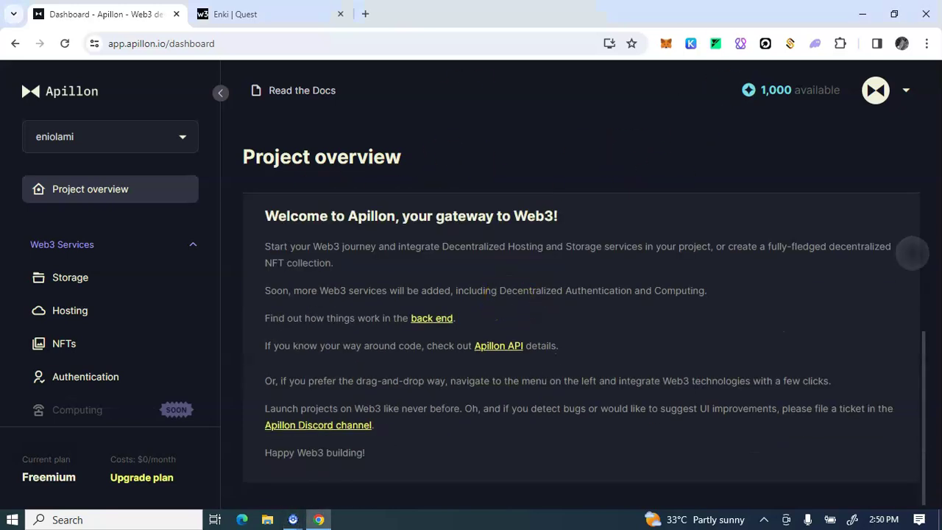
scroll(888, 246, up, 3)
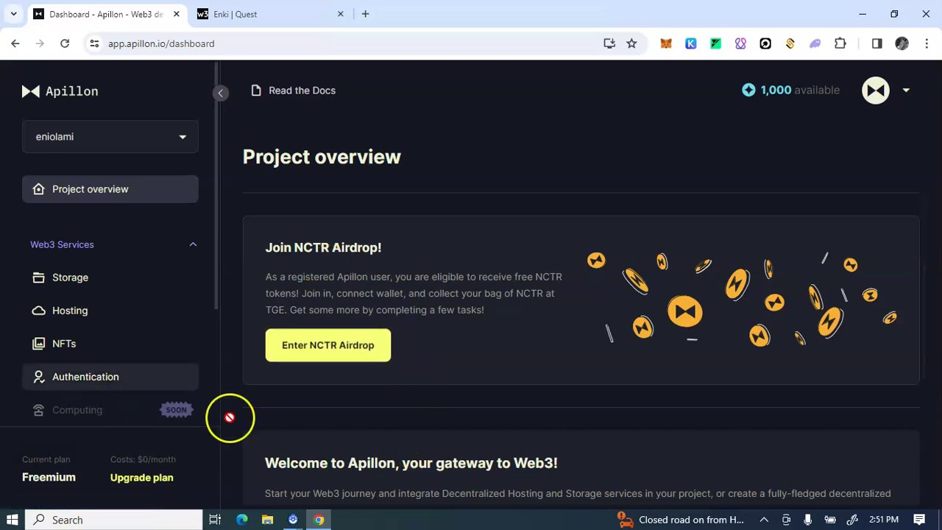
click(345, 357)
click(357, 351)
click(361, 348)
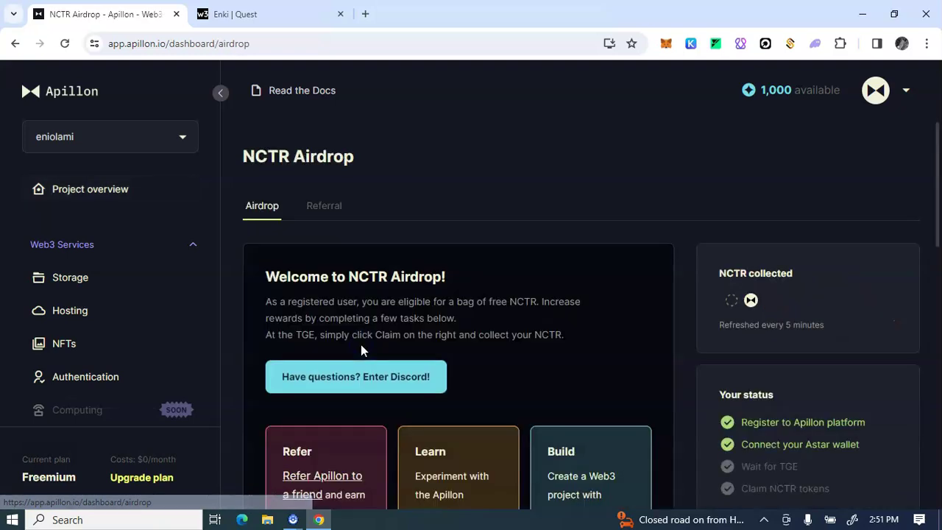
Step: Review the NCTR Airdrop introduction, the Refer, Learn and Build options, and the start of the task table
scroll(519, 494, down, 3)
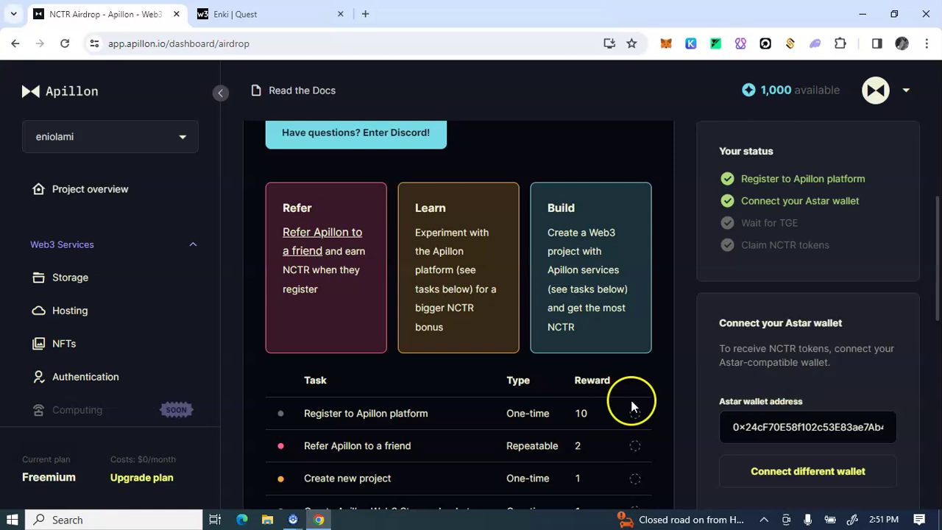
scroll(582, 515, down, 5)
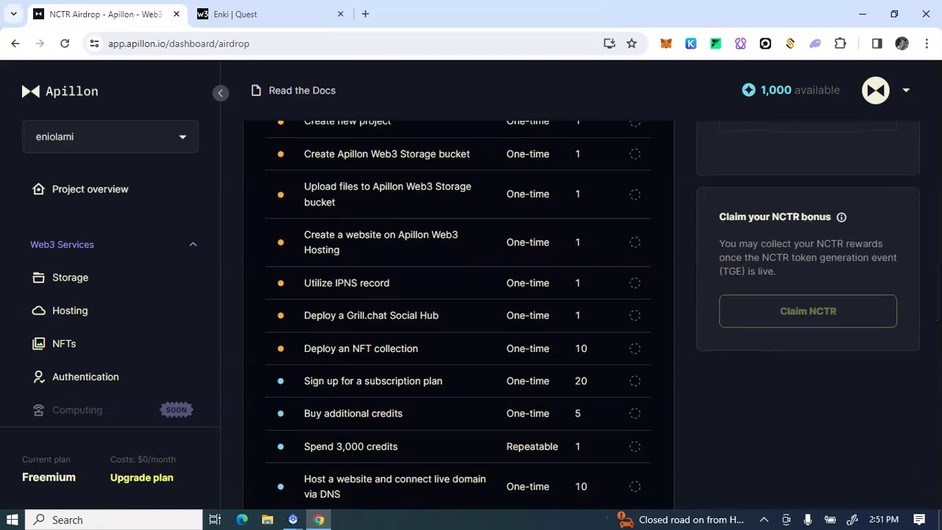
scroll(581, 516, up, 1)
scroll(458, 316, up, 1)
scroll(458, 317, up, 1)
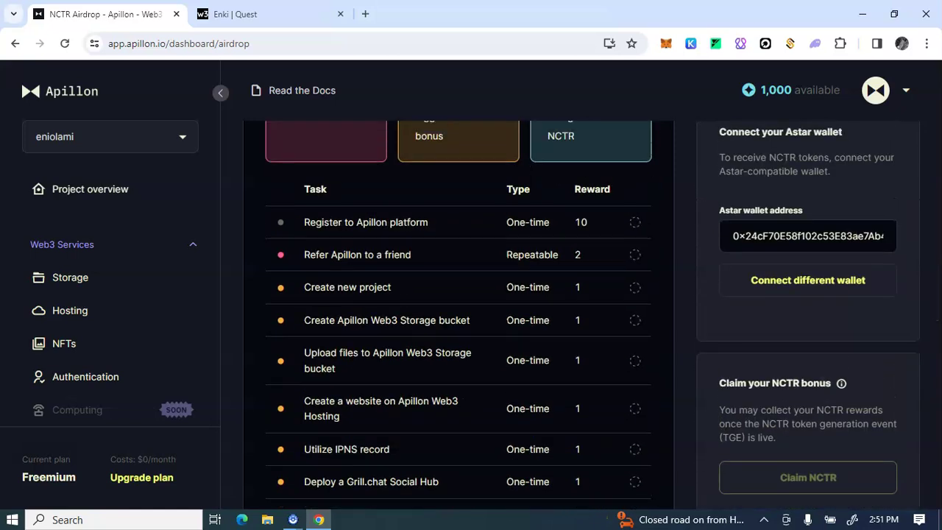
scroll(458, 317, up, 3)
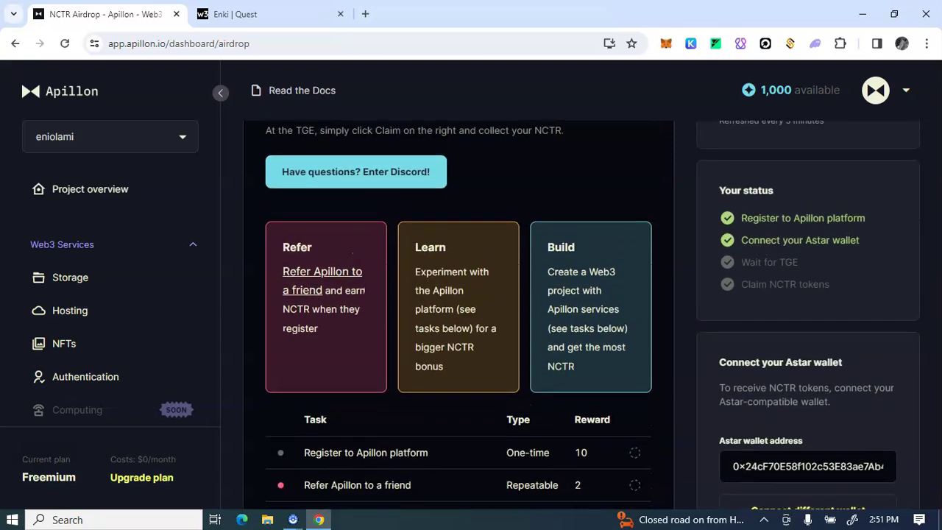
scroll(458, 316, down, 2)
scroll(458, 316, down, 1)
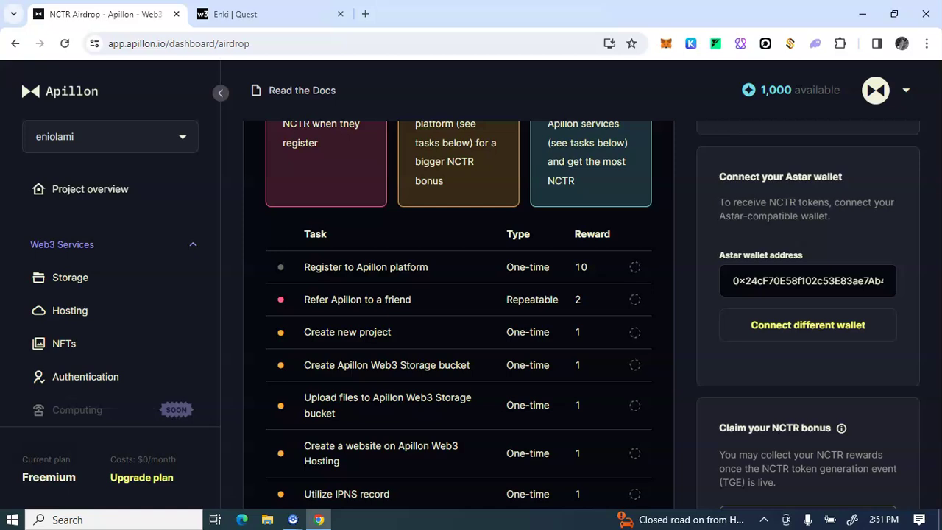
scroll(458, 316, up, 2)
scroll(458, 317, up, 1)
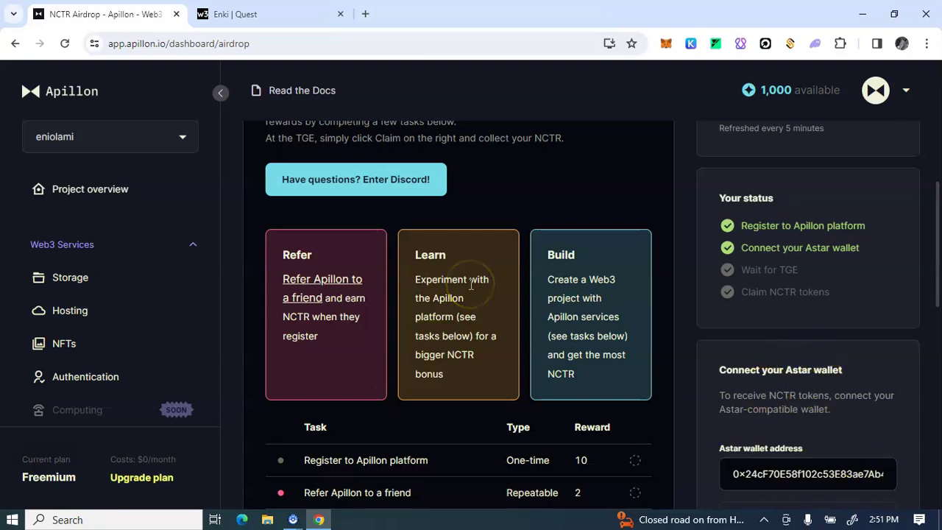
Step: Read through the full airdrop task list down to its end, checking each task's type and reward
scroll(111, 294, down, 3)
scroll(457, 309, down, 5)
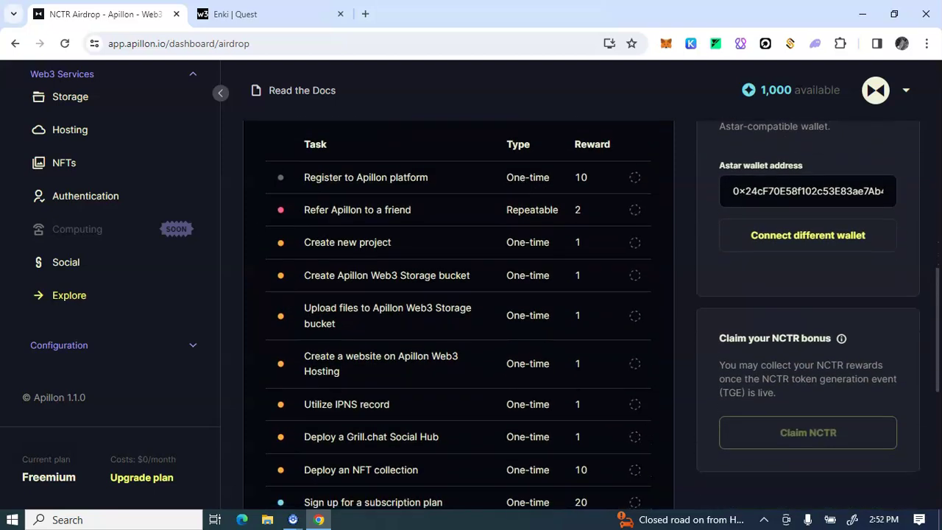
scroll(457, 309, up, 1)
scroll(457, 309, down, 1)
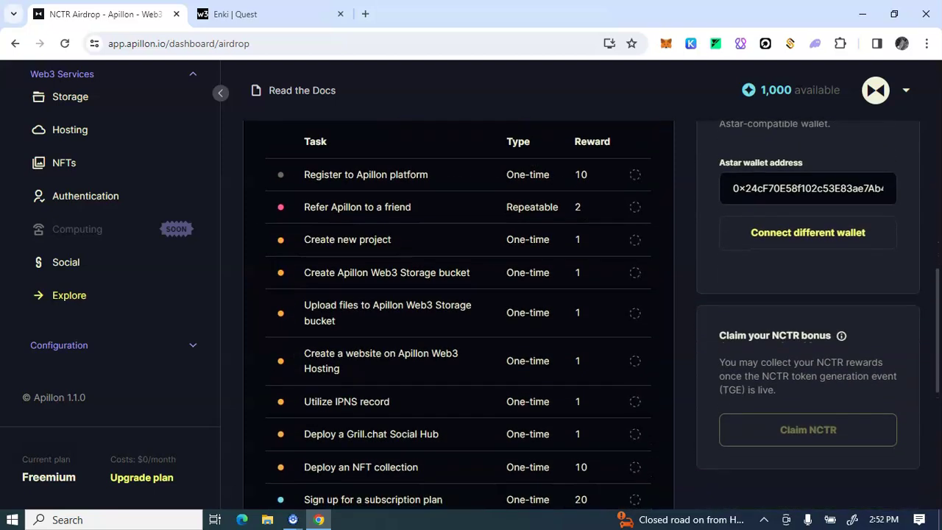
scroll(456, 310, up, 1)
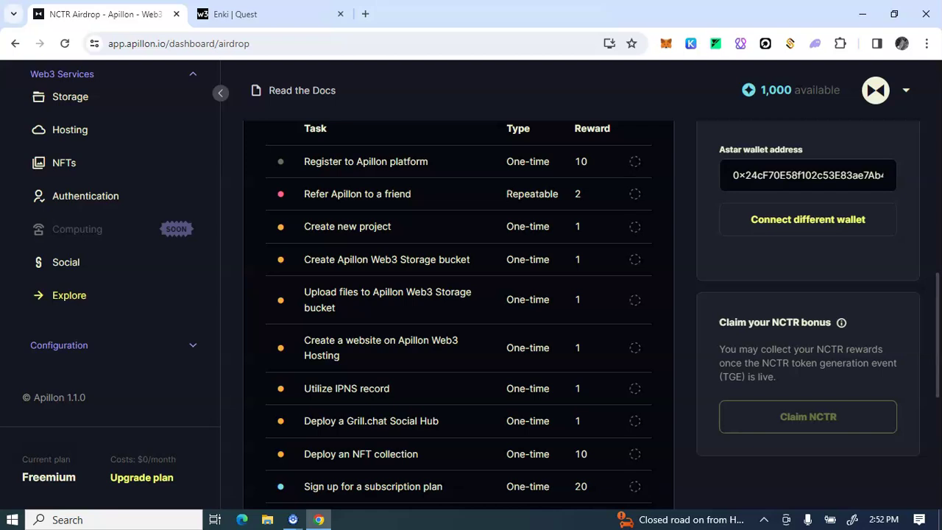
scroll(456, 310, down, 1)
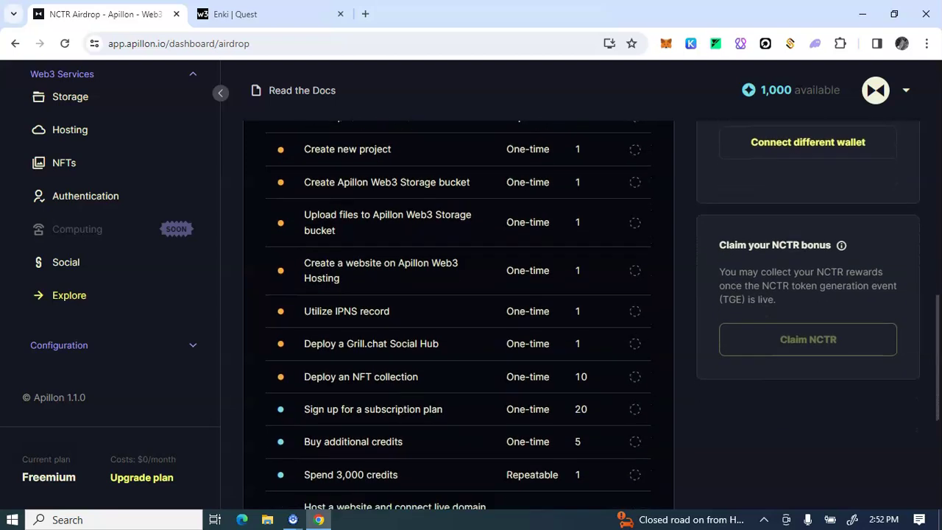
scroll(456, 309, down, 1)
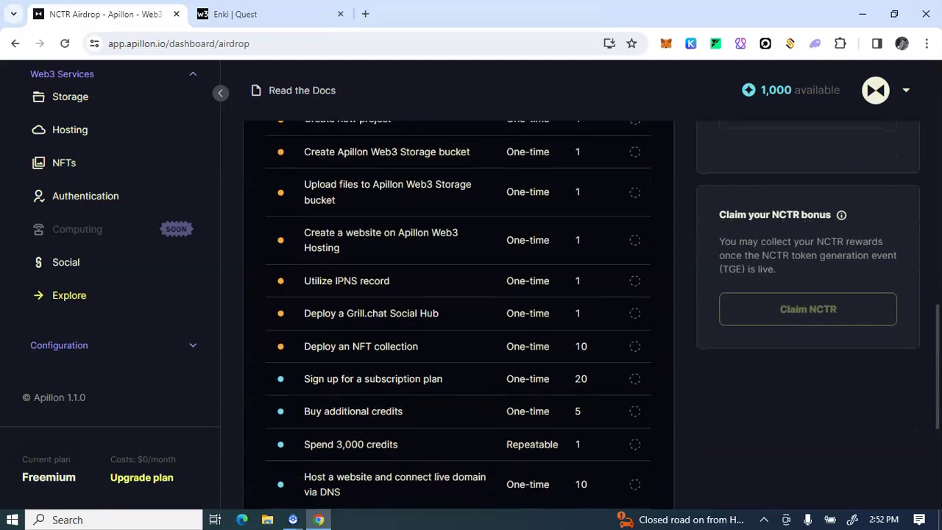
scroll(456, 309, up, 1)
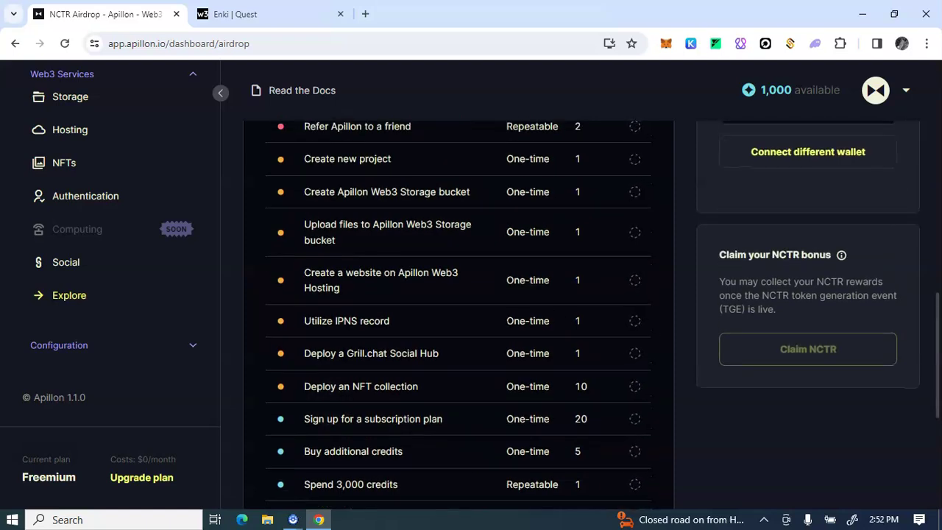
scroll(457, 309, down, 1)
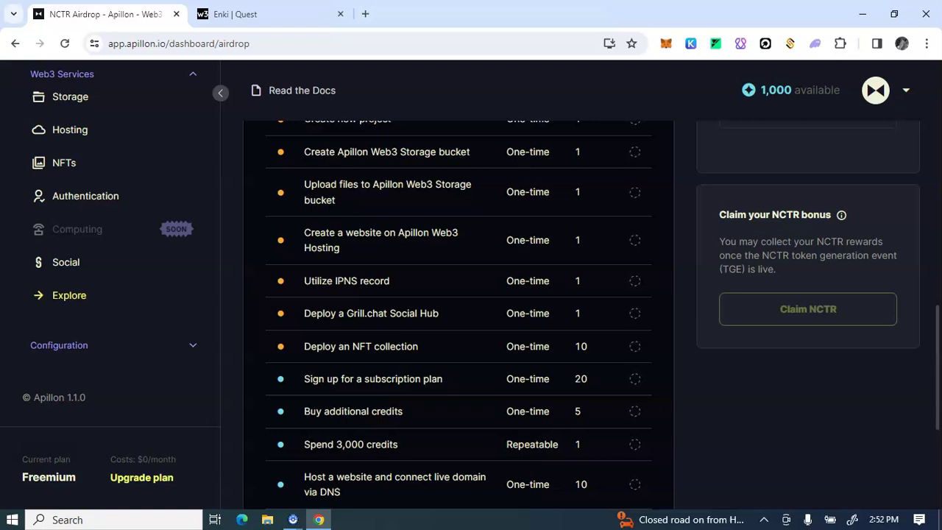
scroll(457, 309, down, 4)
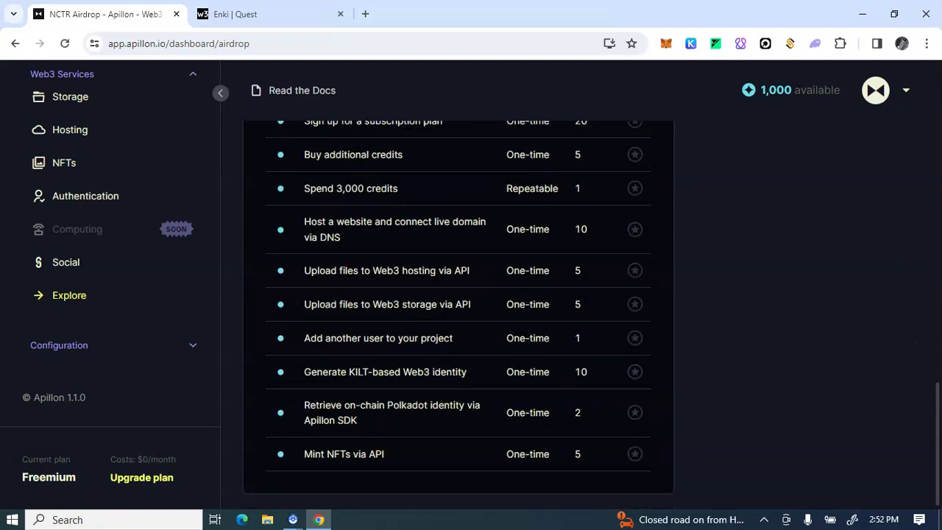
Step: Check which airdrop tasks are completed, the NCTR collected, the account status and the Astar wallet section
scroll(457, 309, up, 10)
scroll(457, 309, down, 4)
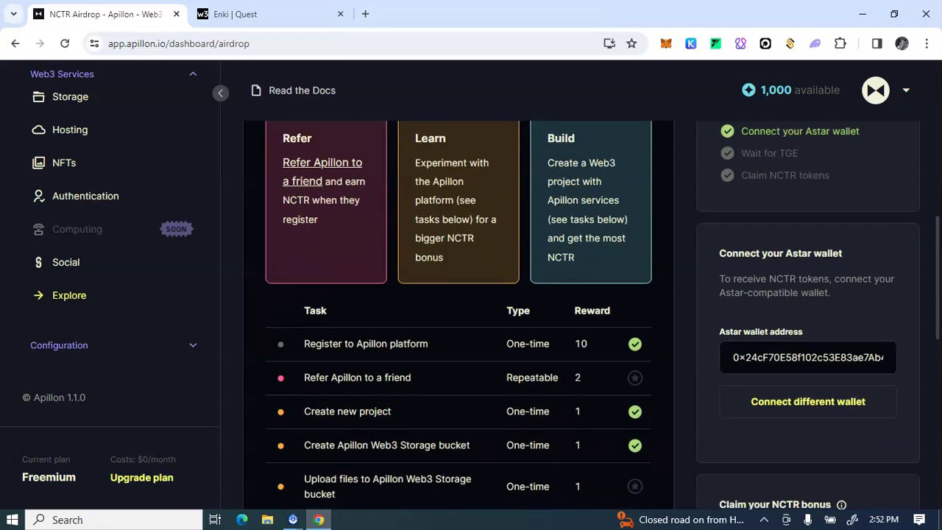
scroll(456, 309, down, 2)
scroll(456, 309, up, 5)
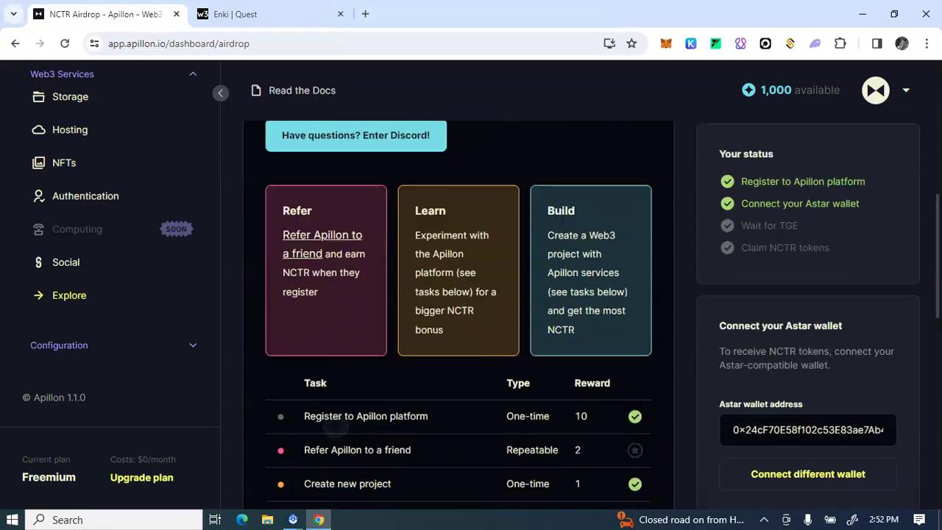
scroll(346, 331, up, 4)
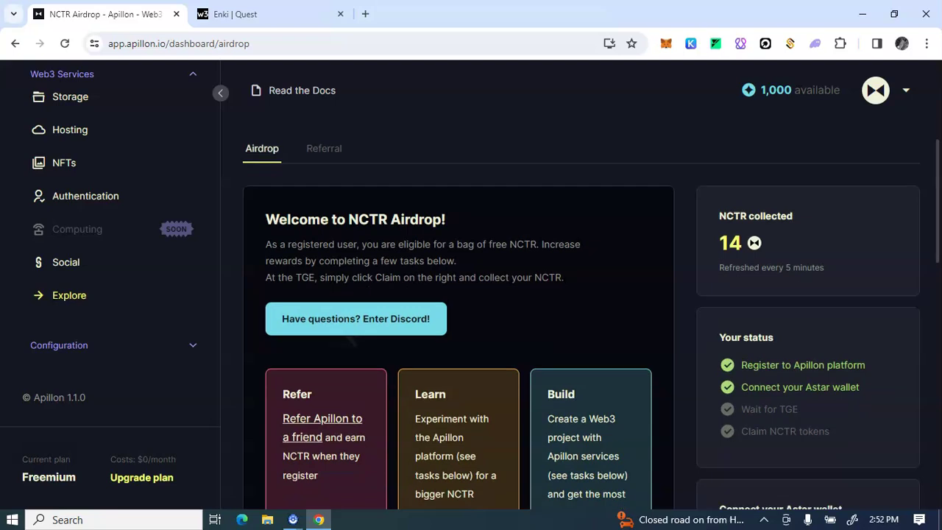
scroll(335, 328, down, 1)
scroll(335, 327, down, 3)
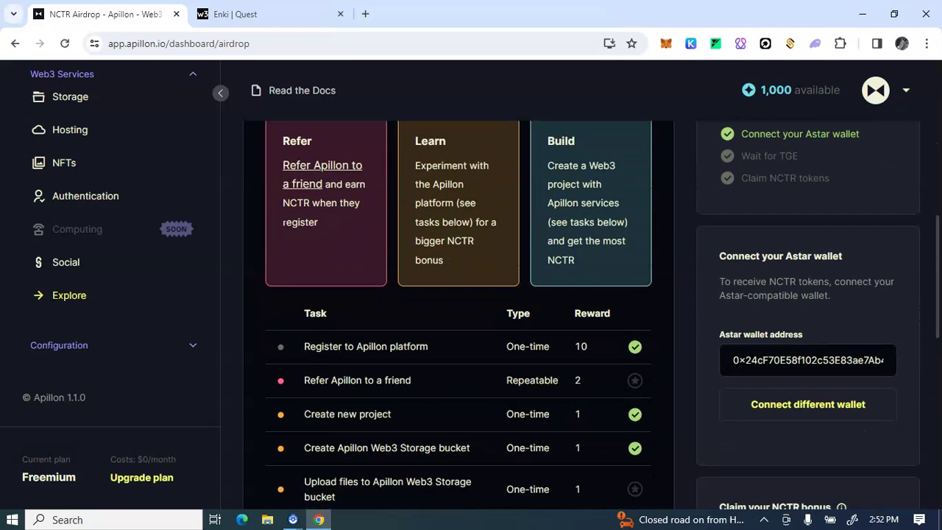
scroll(456, 317, up, 4)
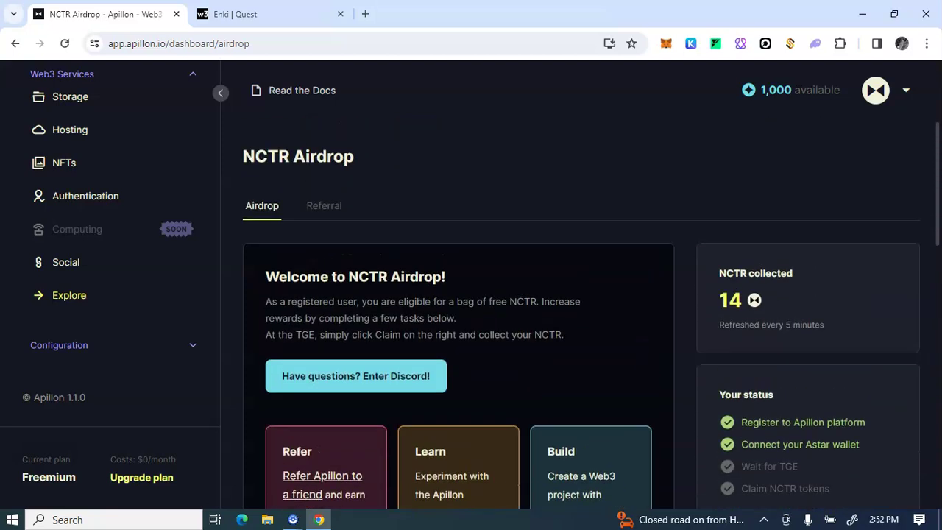
scroll(582, 315, down, 3)
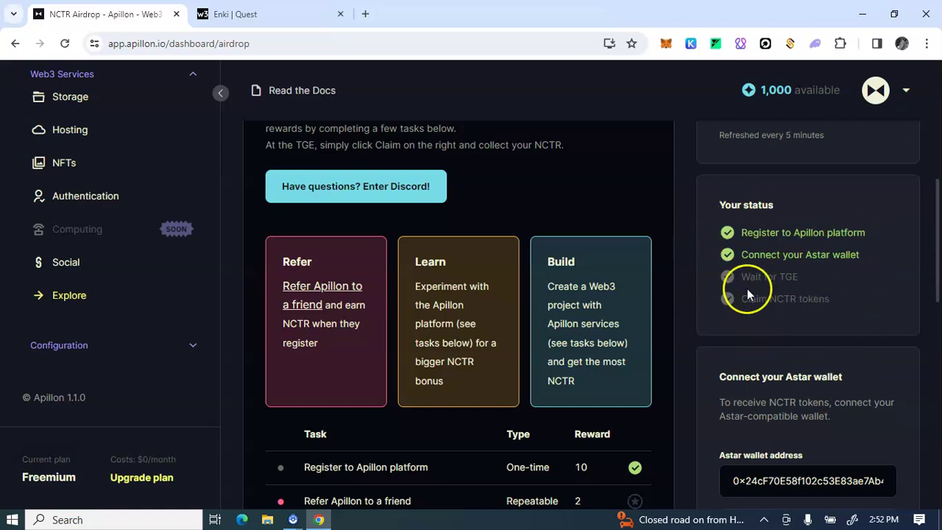
scroll(847, 271, down, 2)
scroll(767, 253, up, 1)
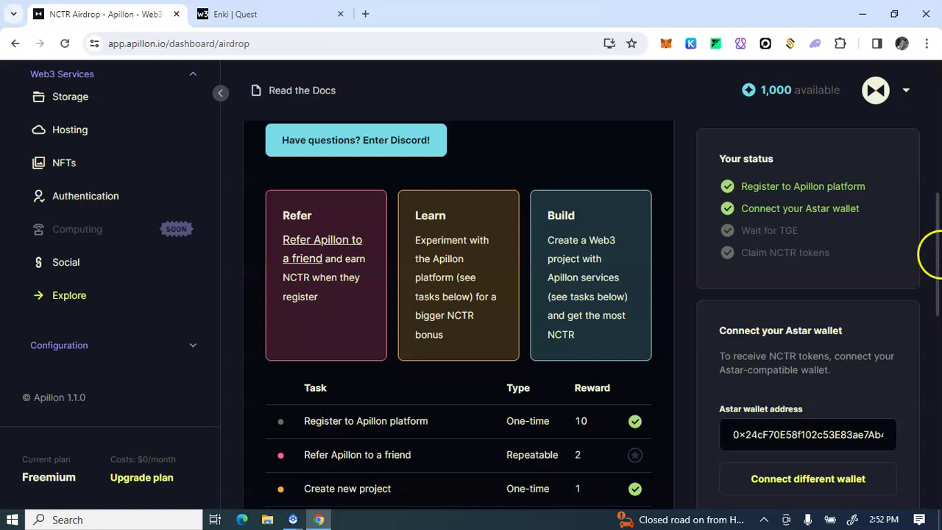
scroll(627, 377, down, 2)
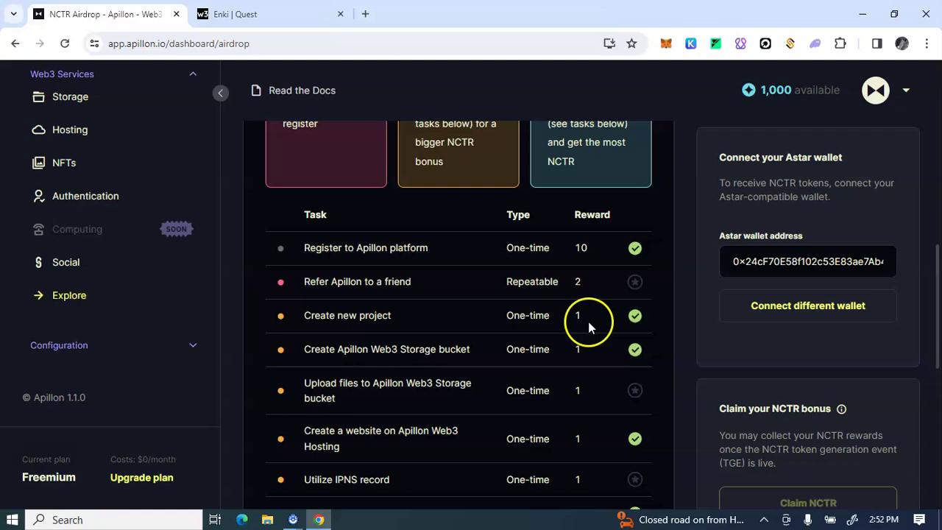
Step: Open the form for adding a new project from the project selector
scroll(32, 78, up, 3)
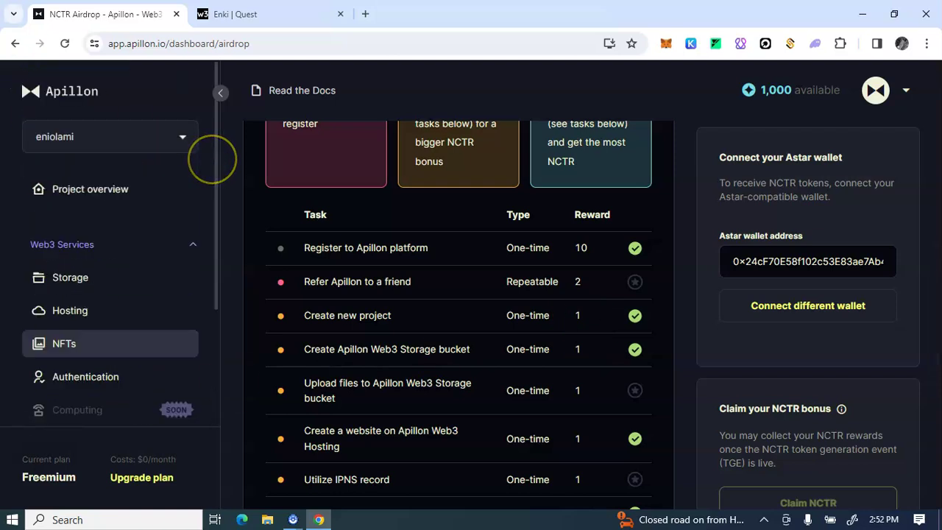
scroll(111, 243, down, 2)
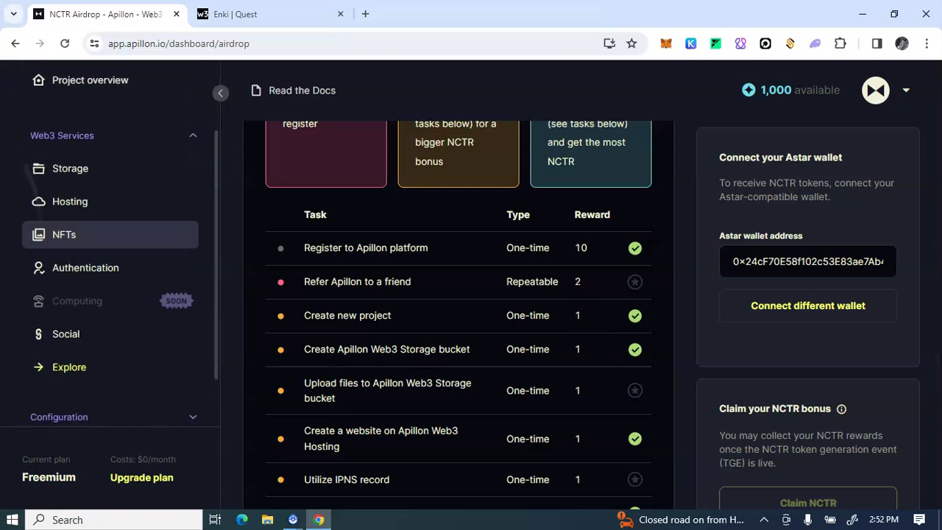
scroll(110, 243, up, 2)
scroll(110, 243, down, 2)
scroll(111, 243, up, 2)
scroll(111, 243, down, 1)
scroll(111, 243, up, 1)
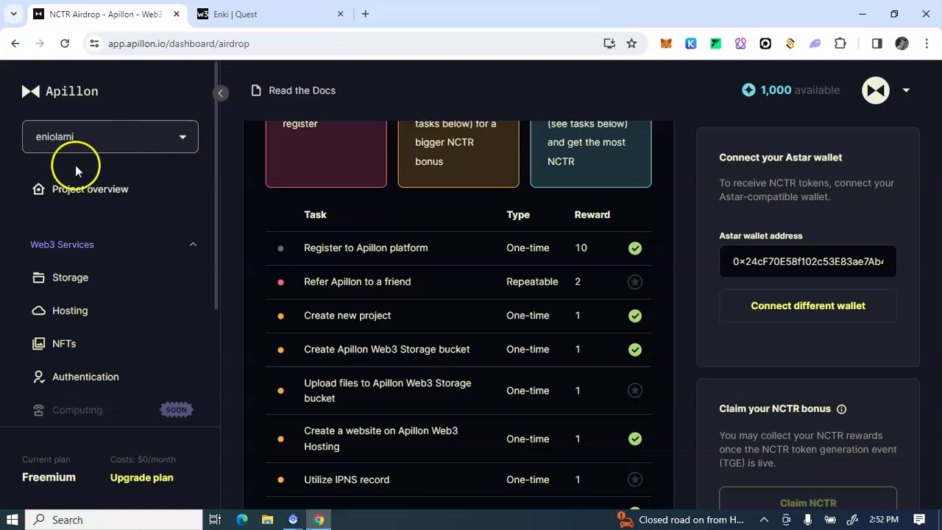
click(186, 134)
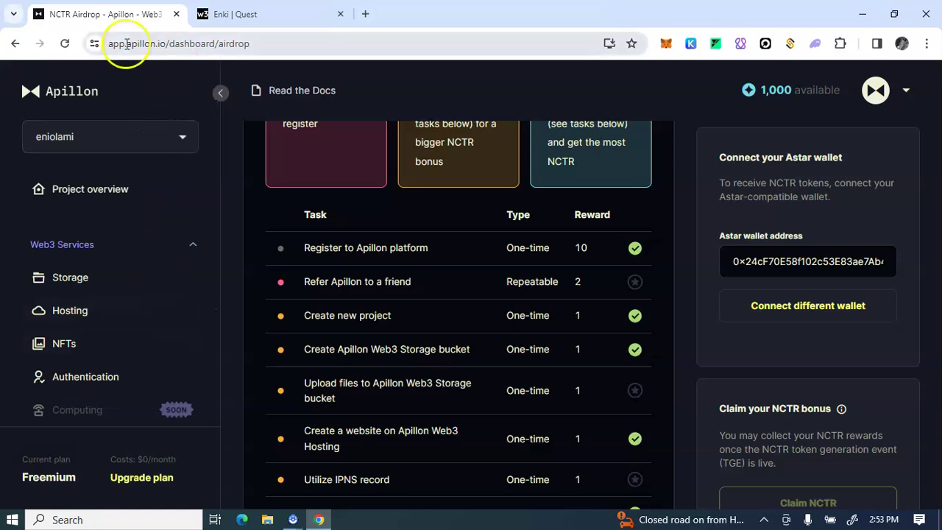
click(185, 137)
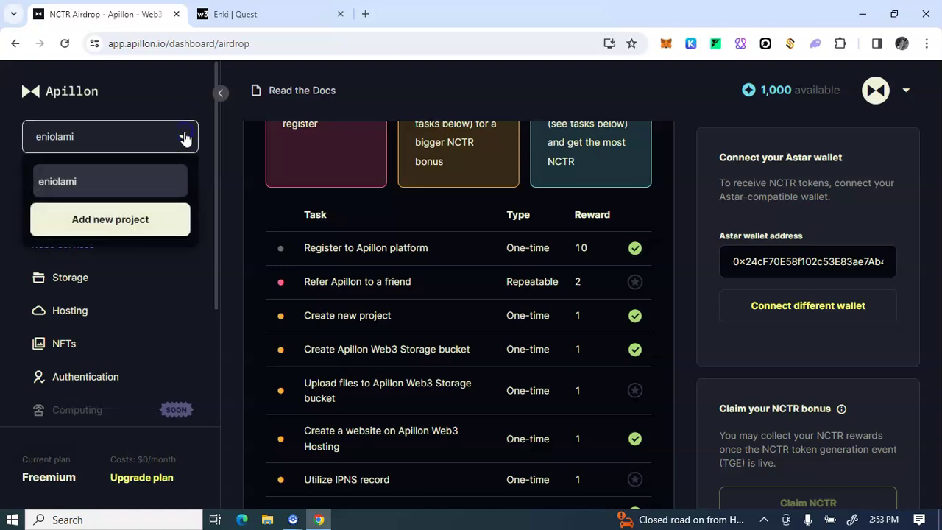
click(107, 215)
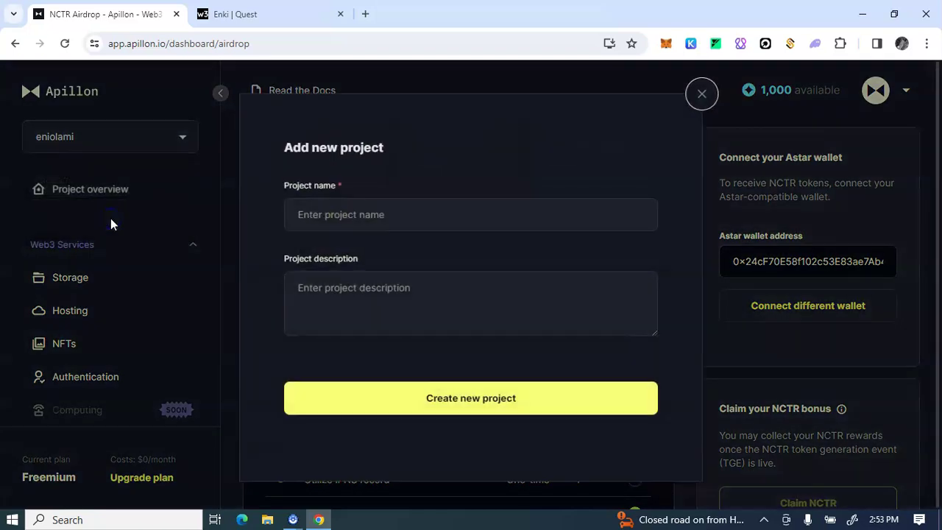
Step: Try to create a project named after the current one with a 2 appended, described as "Crypto Tutor", and close the form
click(446, 237)
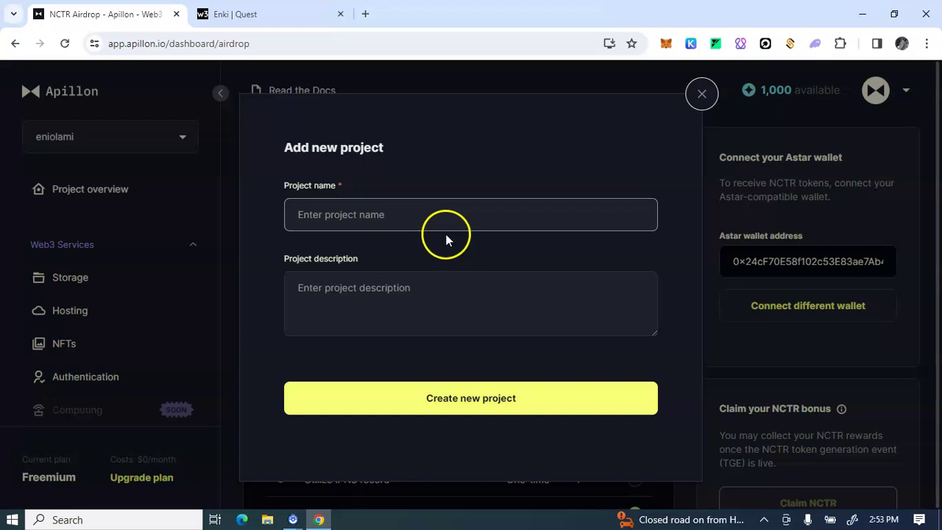
click(448, 224)
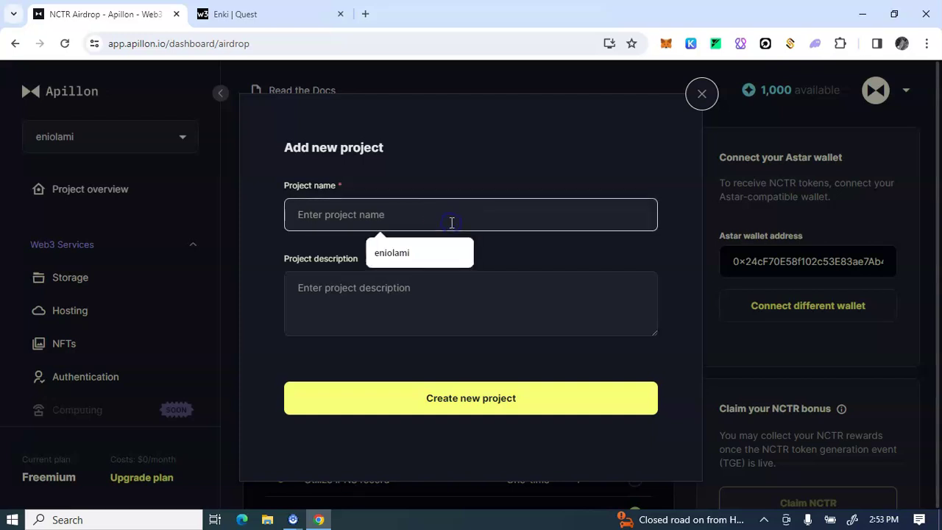
text(Eb)
key(BackSpace)
text(niolami)
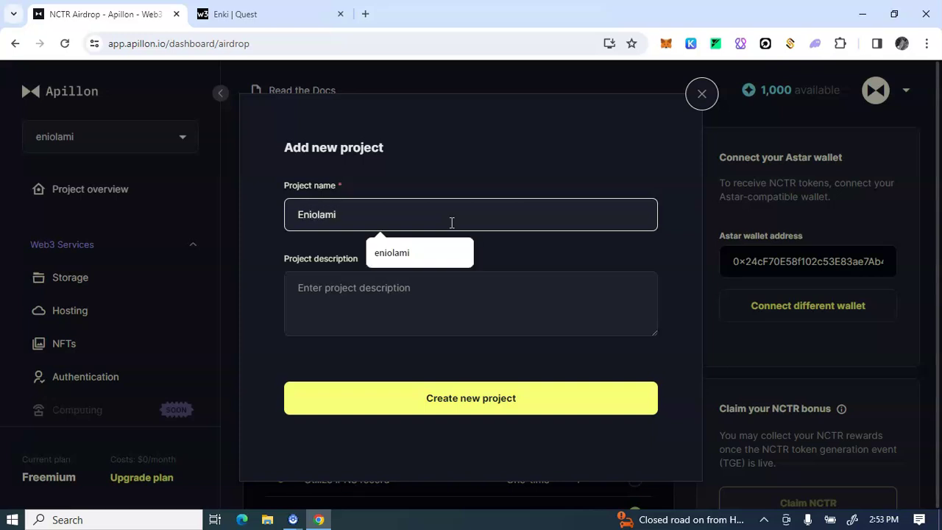
text(2)
click(379, 308)
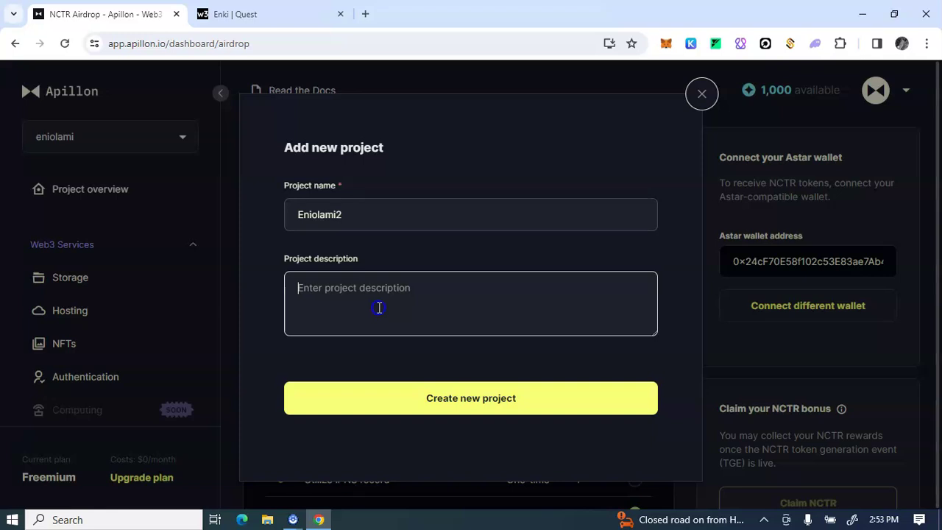
text(C)
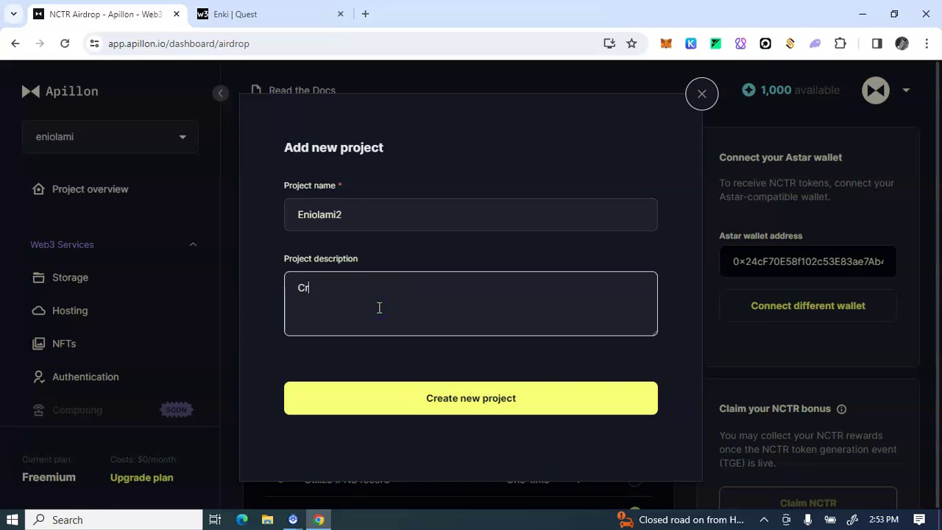
text(rypto Tutor)
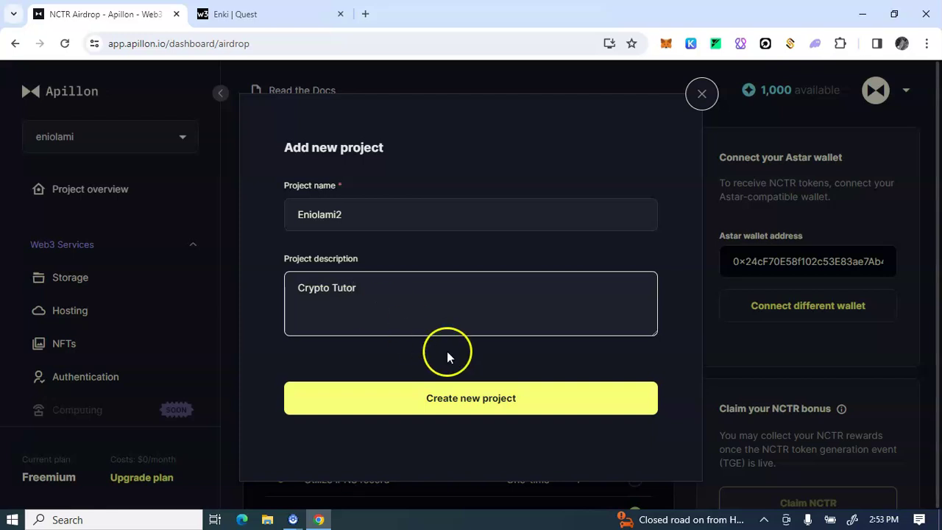
click(474, 391)
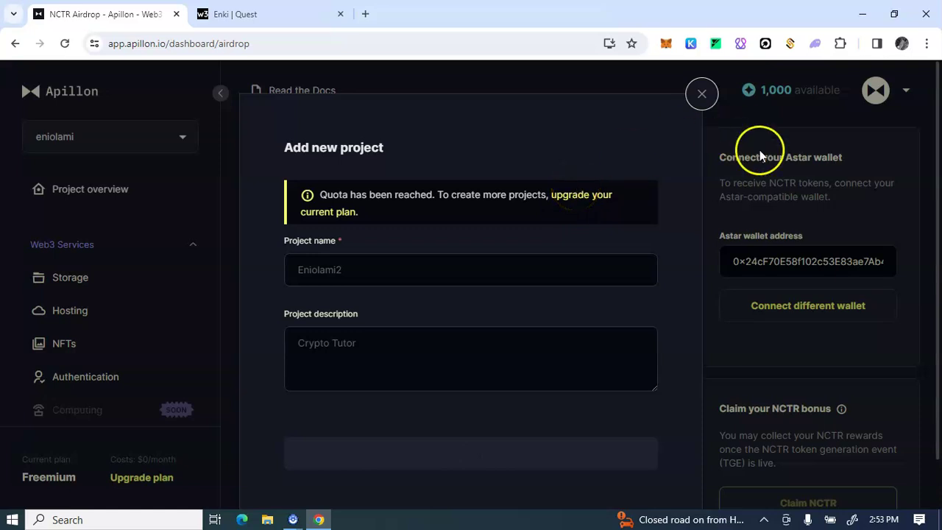
click(703, 93)
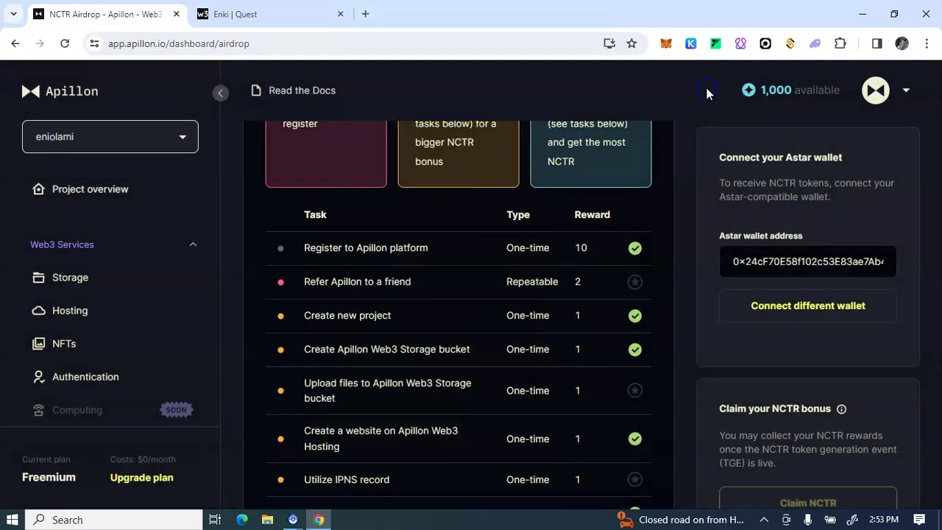
Step: Go back over the airdrop task list to its end, checking the unfinished tasks, account status and Claim NCTR section
scroll(584, 316, down, 1)
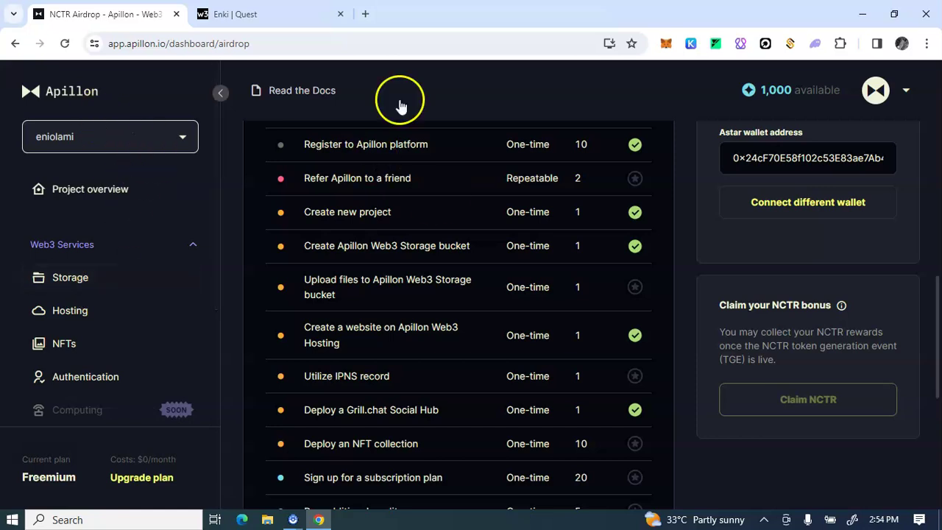
scroll(536, 316, down, 3)
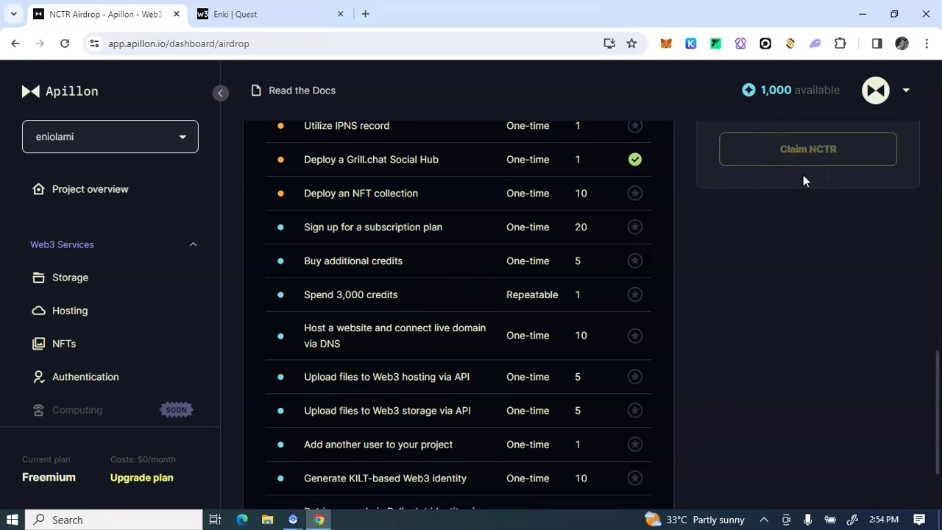
scroll(803, 175, down, 2)
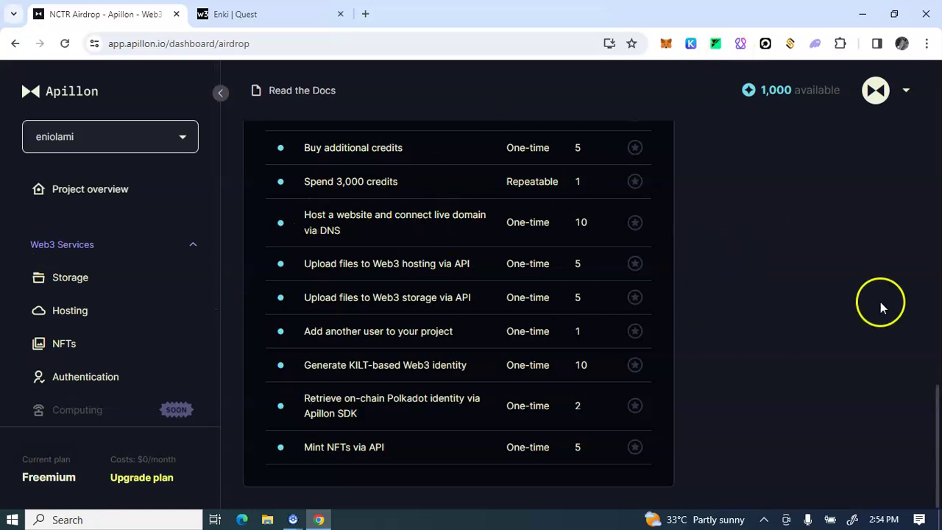
scroll(625, 179, up, 6)
scroll(459, 315, up, 3)
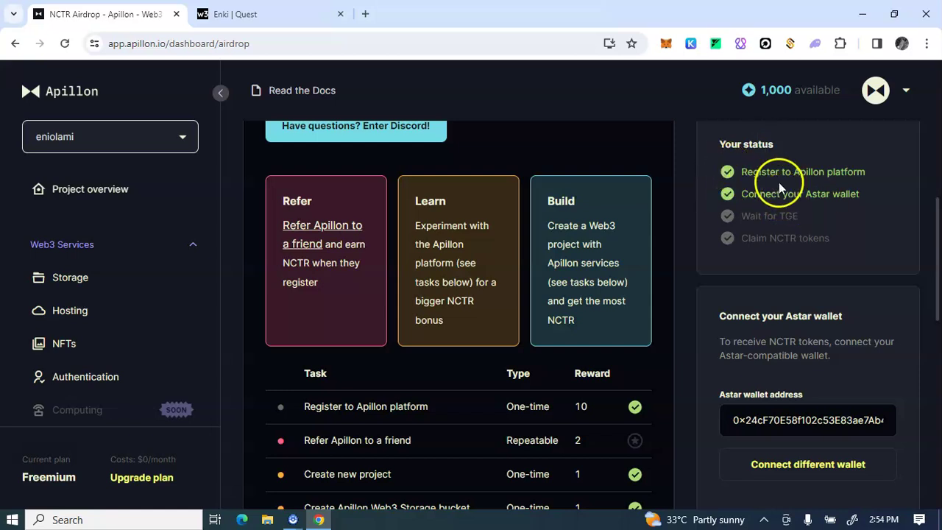
scroll(786, 182, down, 3)
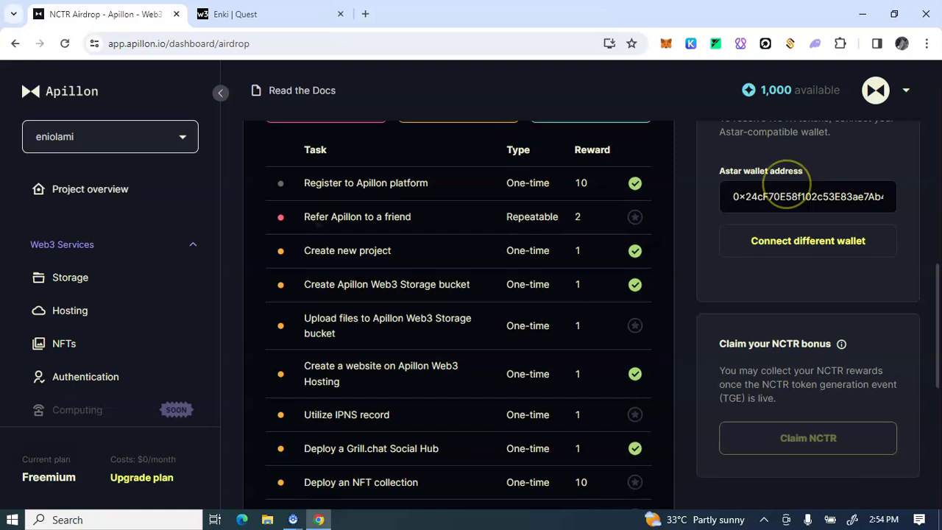
scroll(783, 200, up, 3)
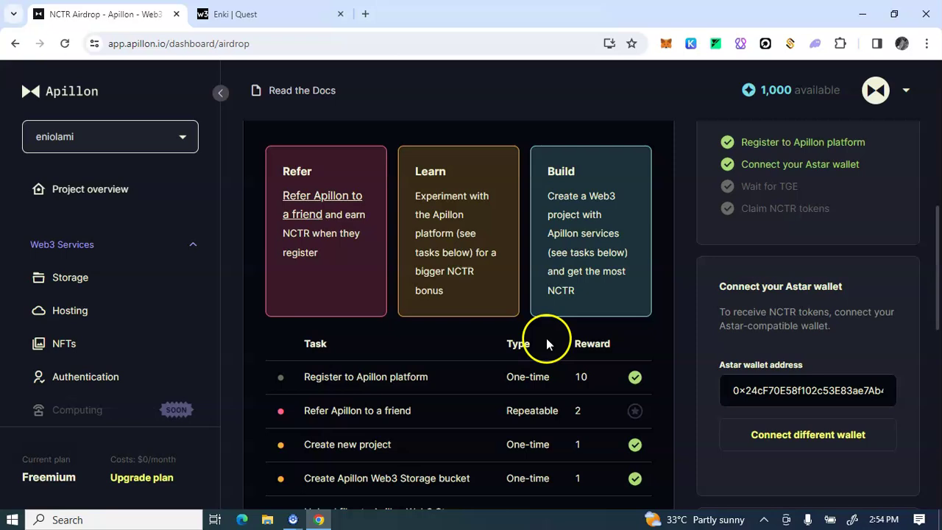
click(748, 246)
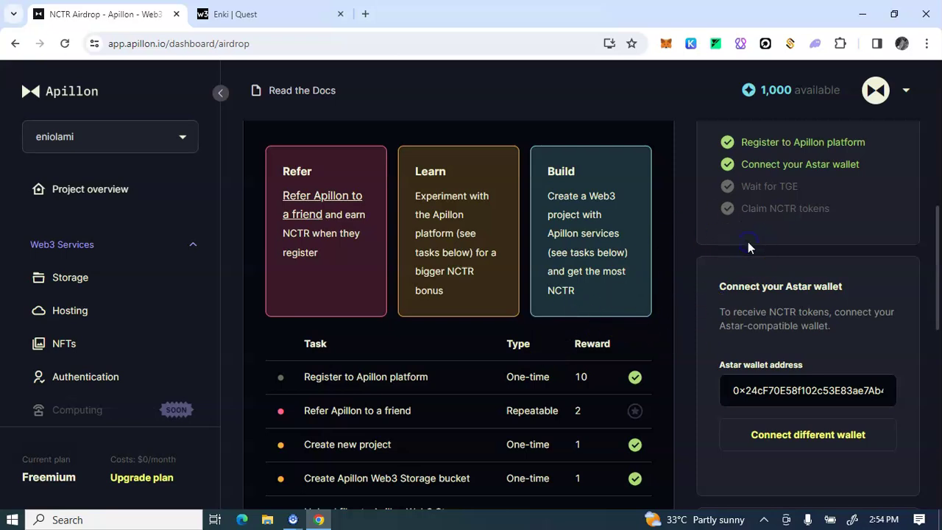
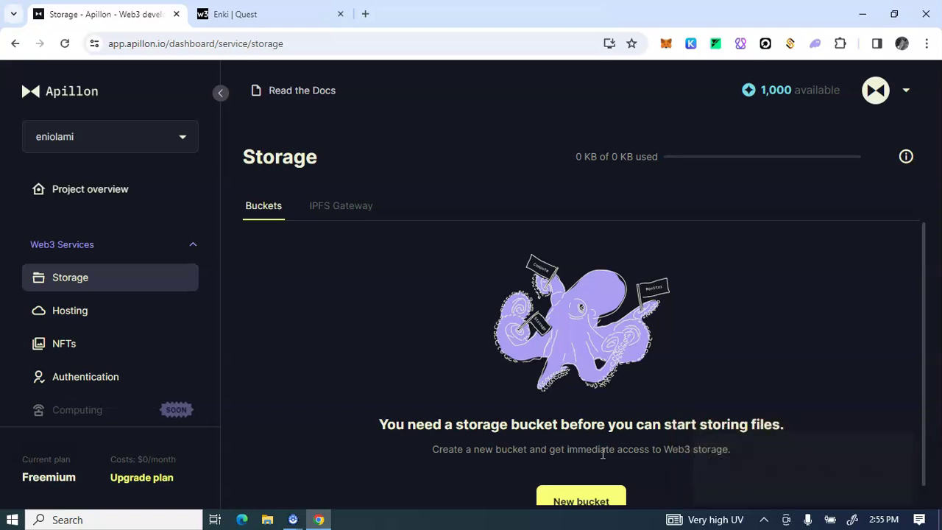
scroll(602, 453, down, 1)
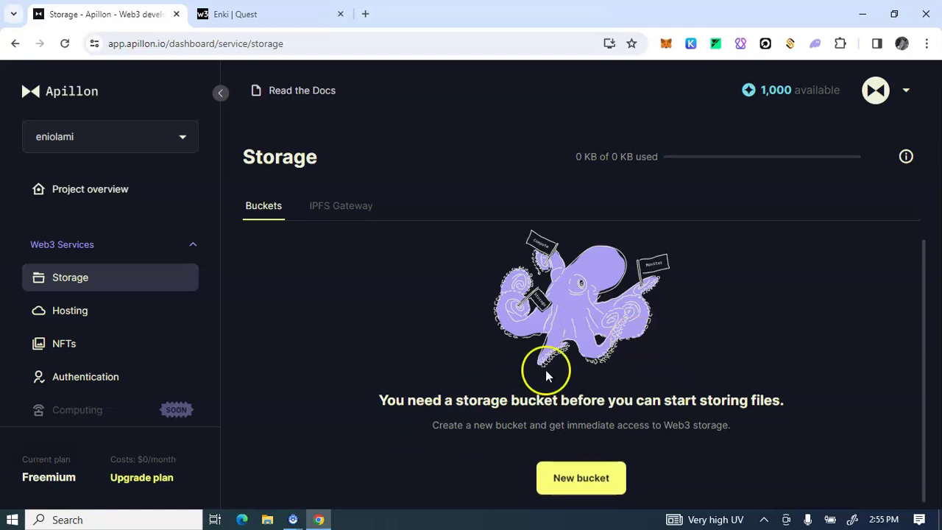
click(600, 475)
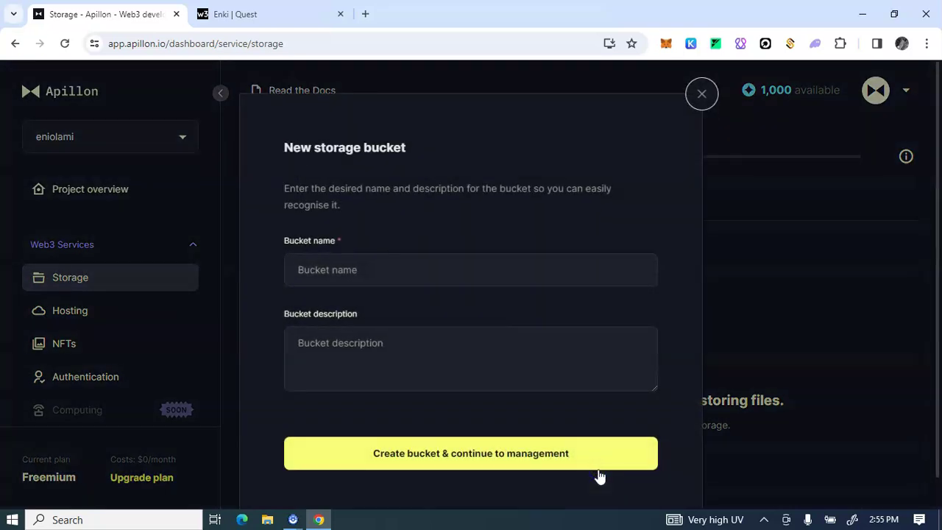
click(459, 262)
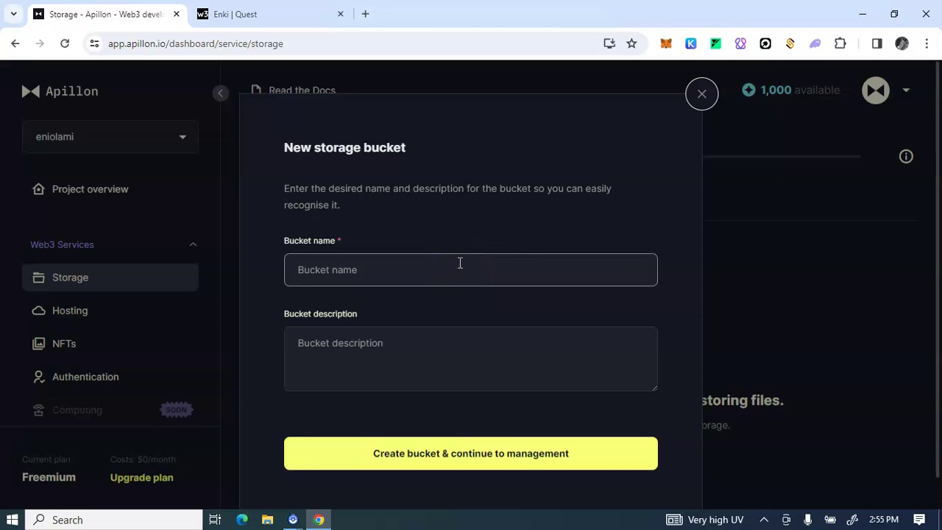
click(454, 470)
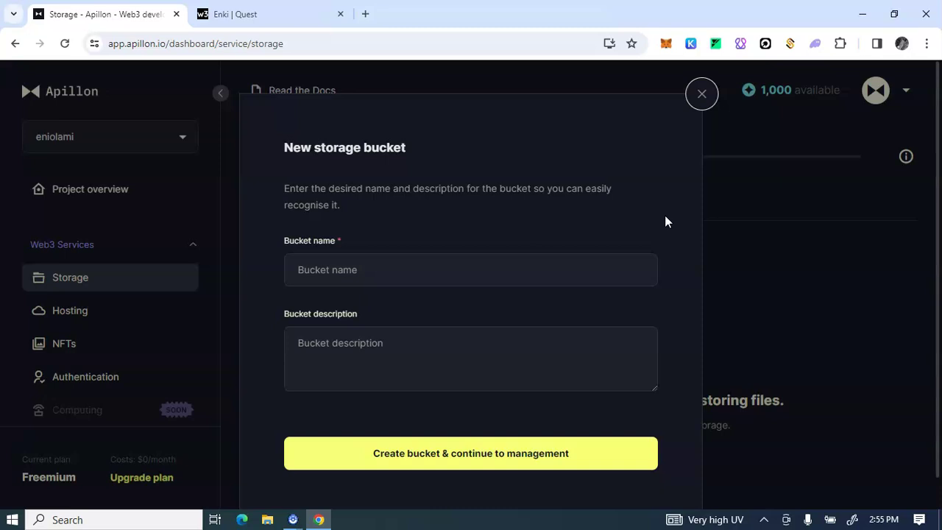
click(702, 91)
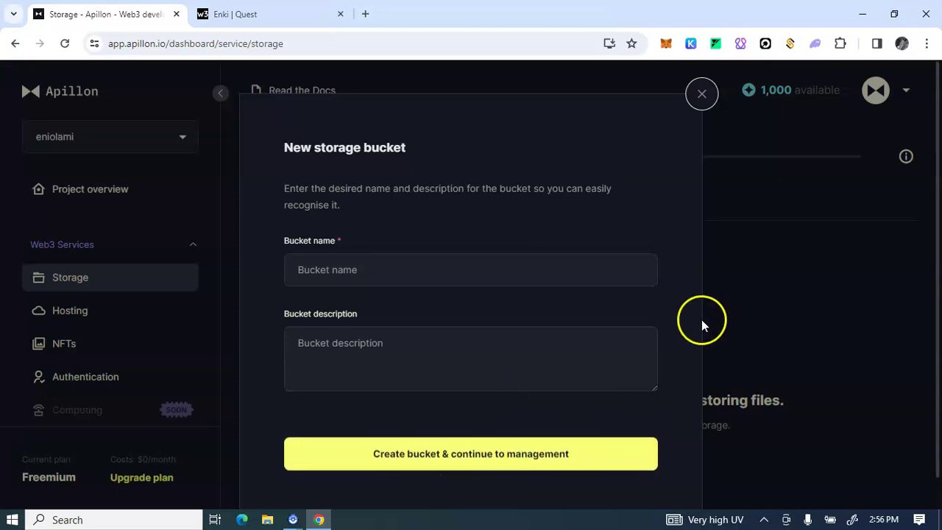
click(701, 96)
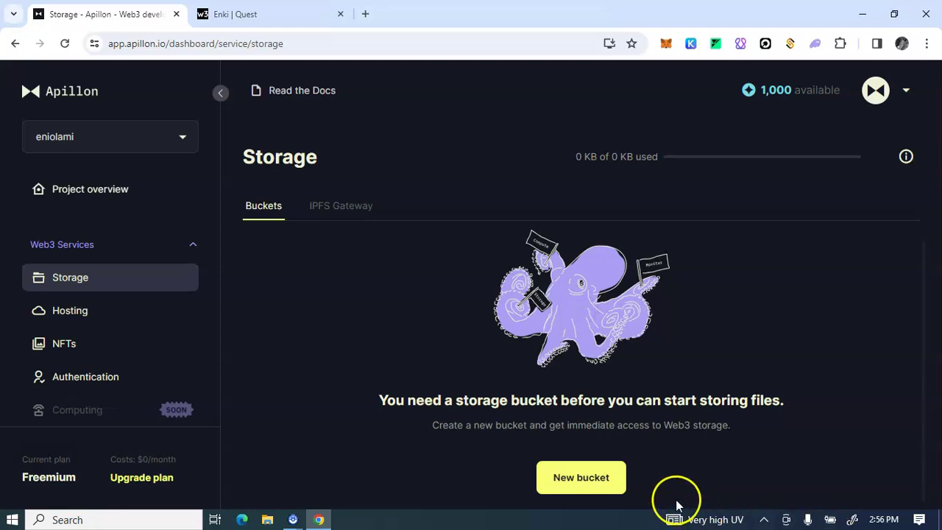
Step: Create a storage bucket with the same name as the current project and the description "crypto tutor"
click(615, 475)
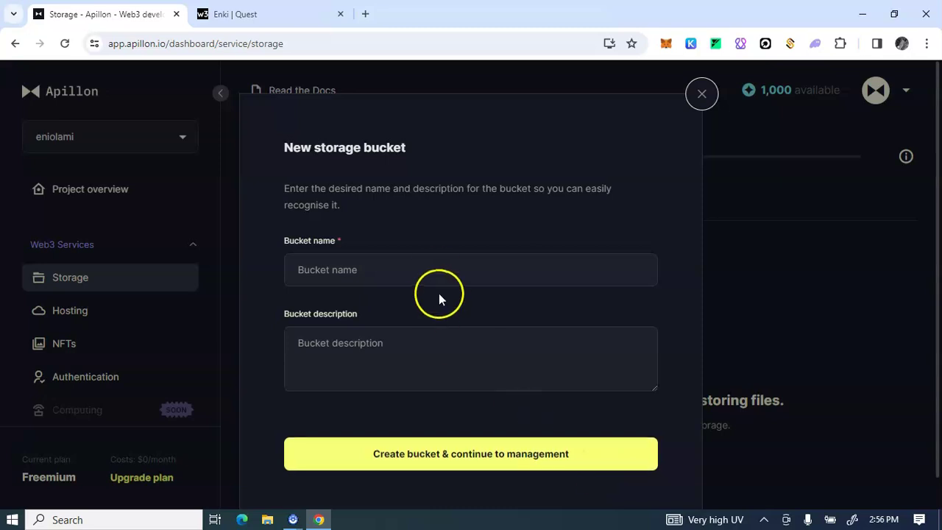
click(436, 271)
text(eniolami)
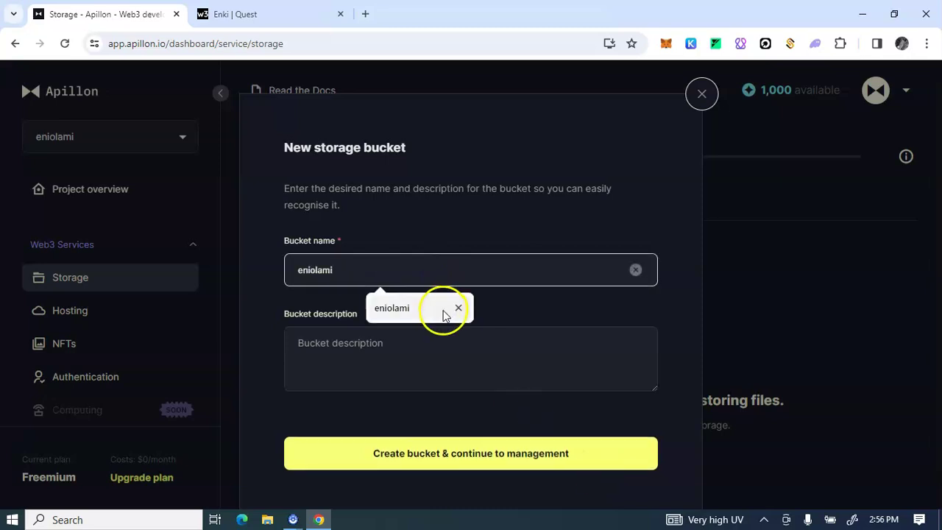
click(442, 309)
click(444, 335)
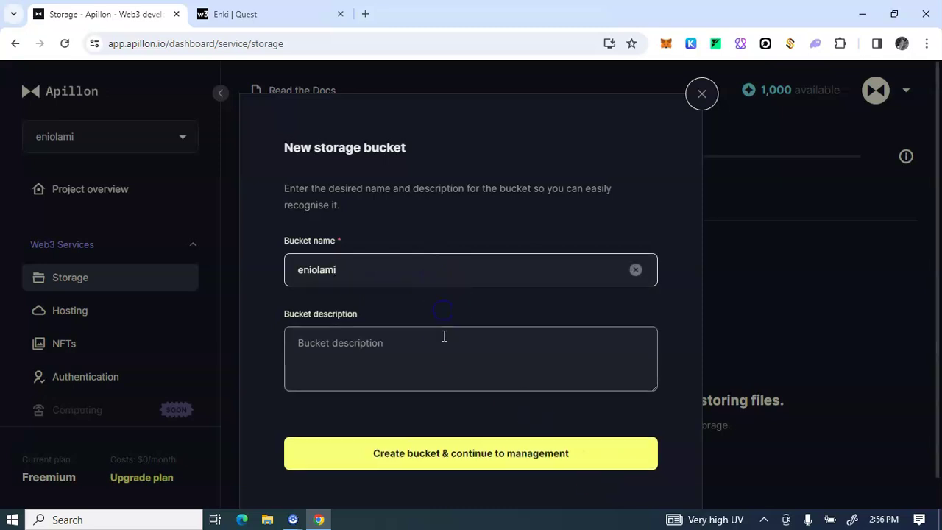
text(crypto tuto)
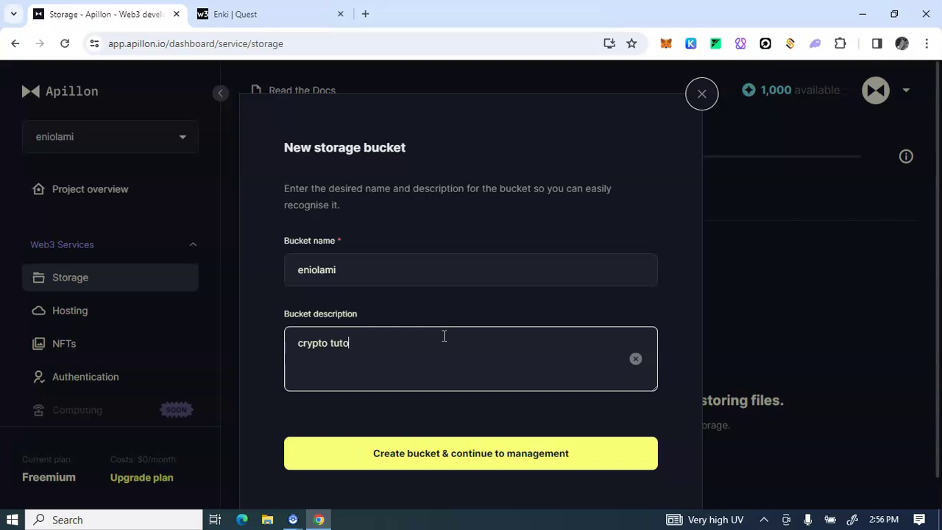
click(477, 452)
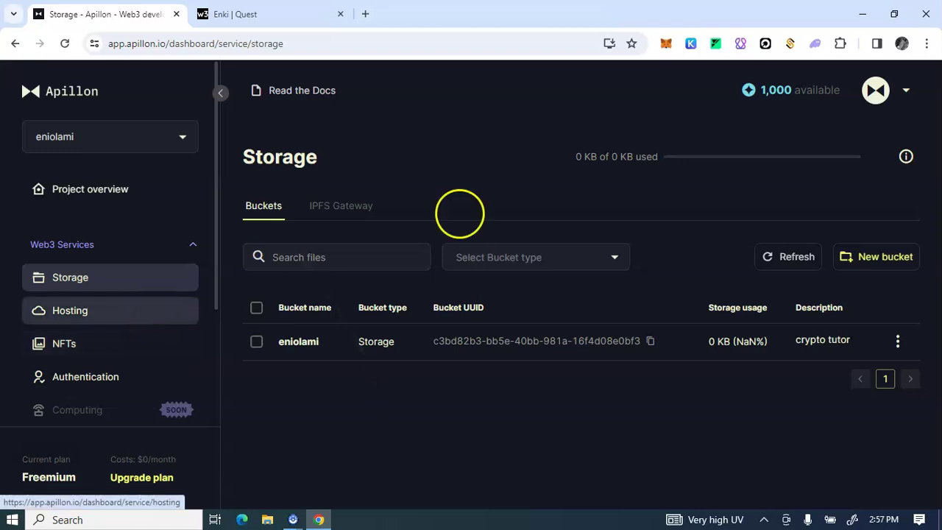
Step: Check the available credits, current plan and Web3 storage usage in the Billing and Usage overview
click(826, 91)
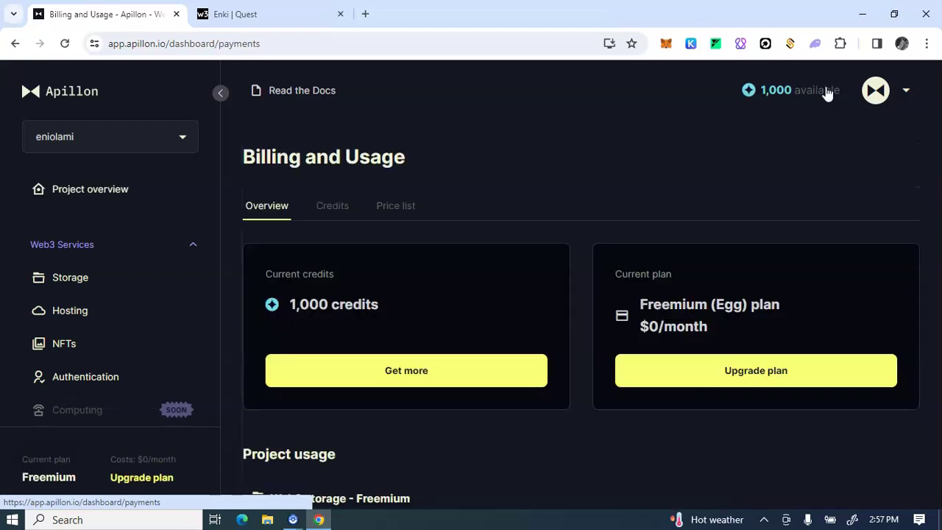
scroll(582, 353, down, 2)
scroll(582, 353, up, 2)
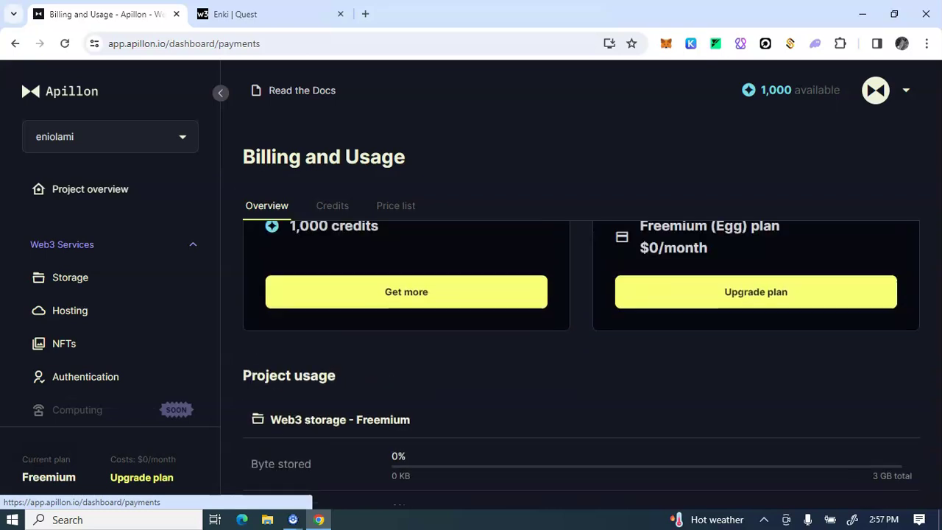
scroll(582, 353, down, 2)
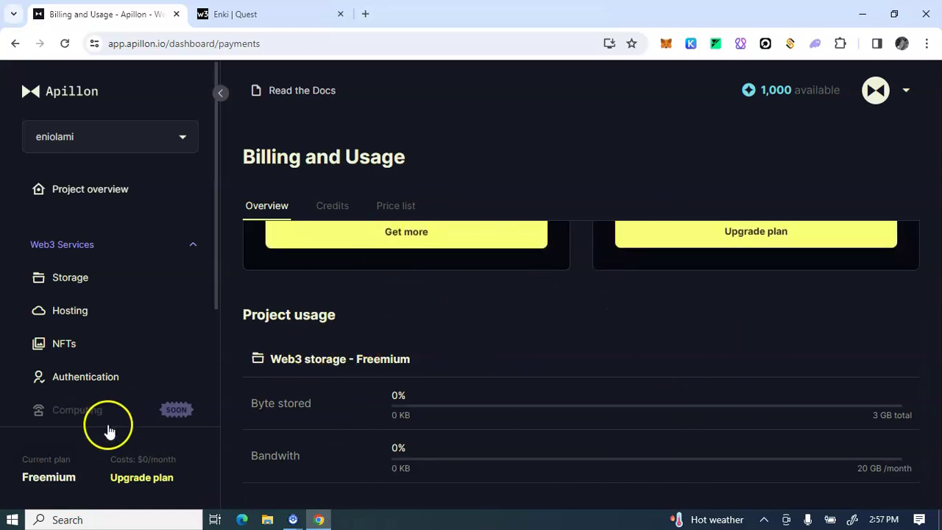
Step: View the list of websites in the Hosting service
click(72, 316)
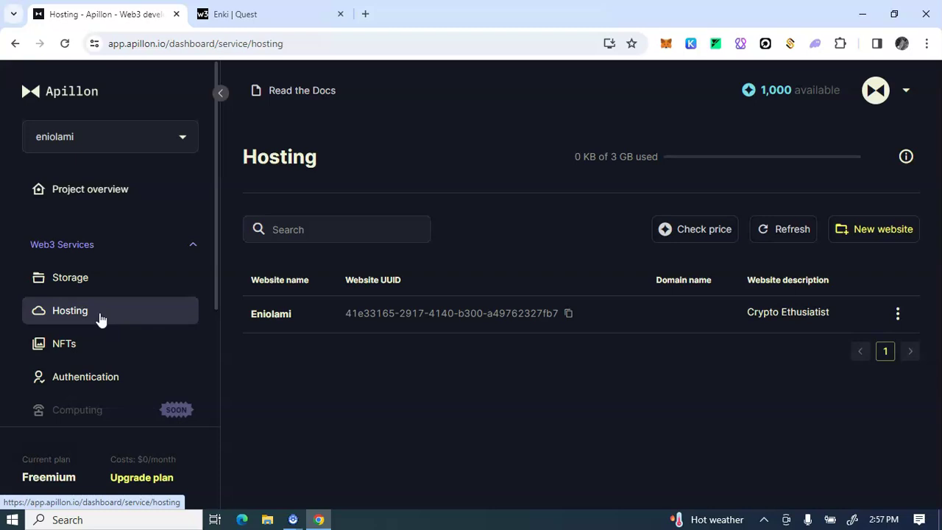
click(74, 286)
drag(73, 285, 112, 316)
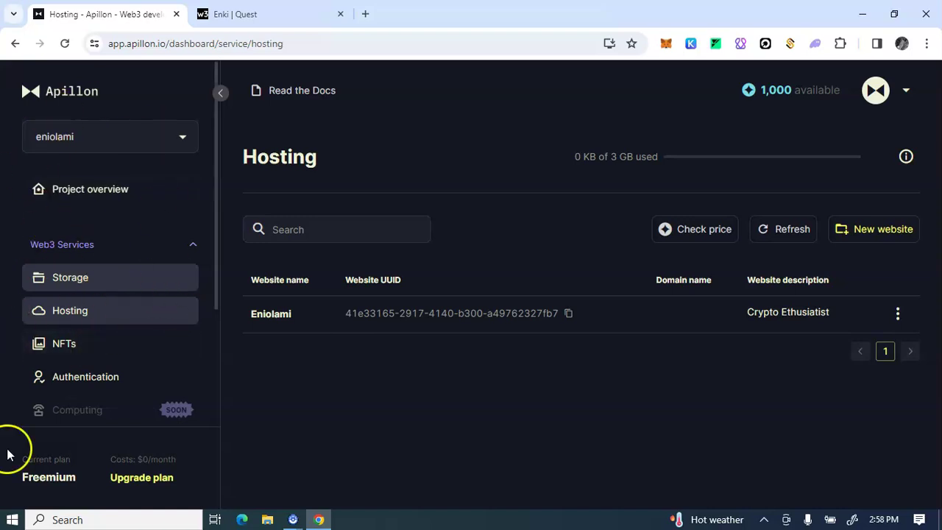
Step: Return to the project overview page
click(220, 93)
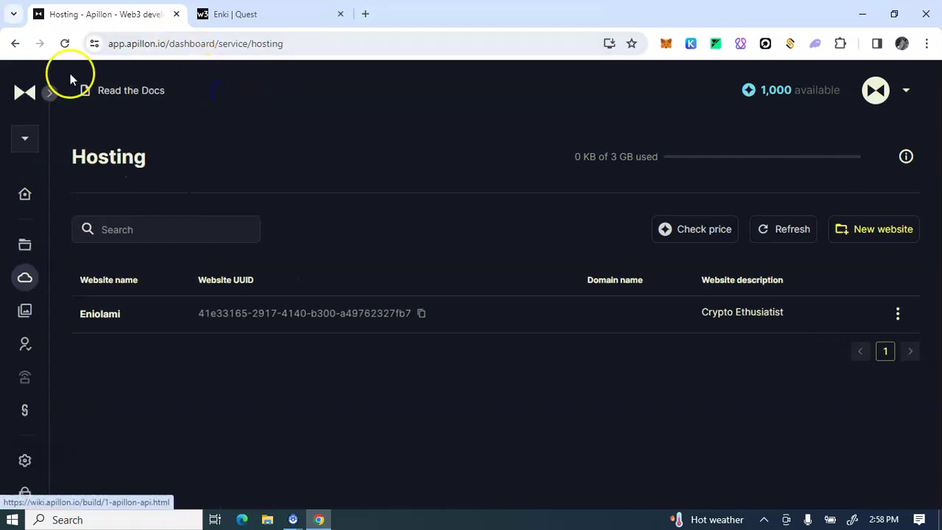
click(49, 92)
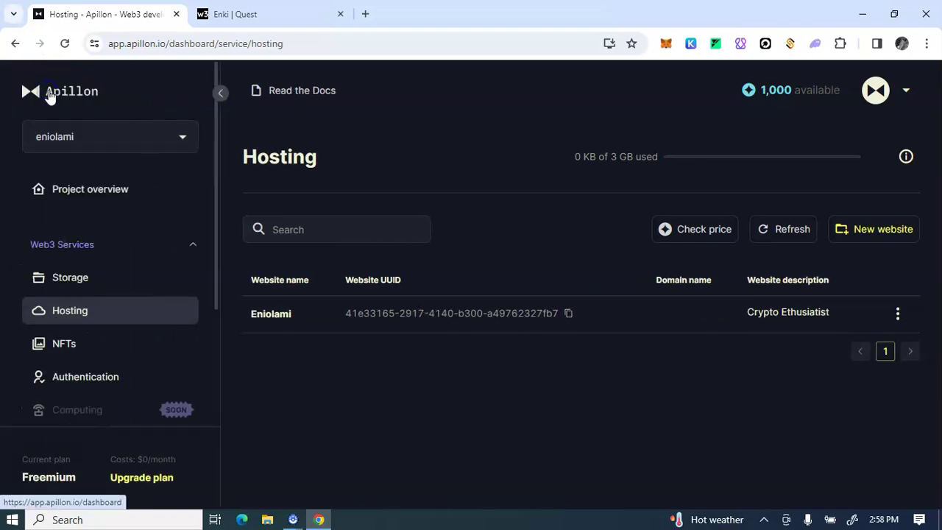
click(103, 181)
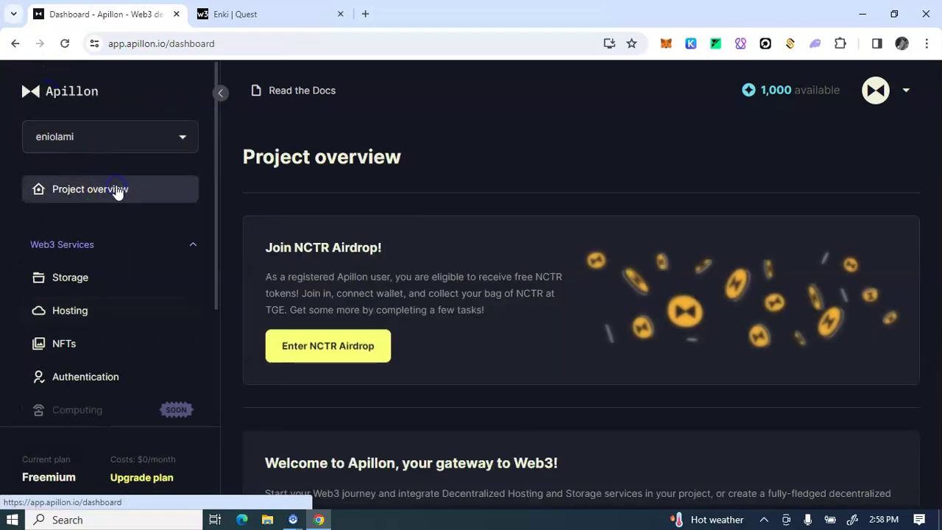
Step: Open the NCTR Airdrop page and skim through its welcome section and task list
click(341, 346)
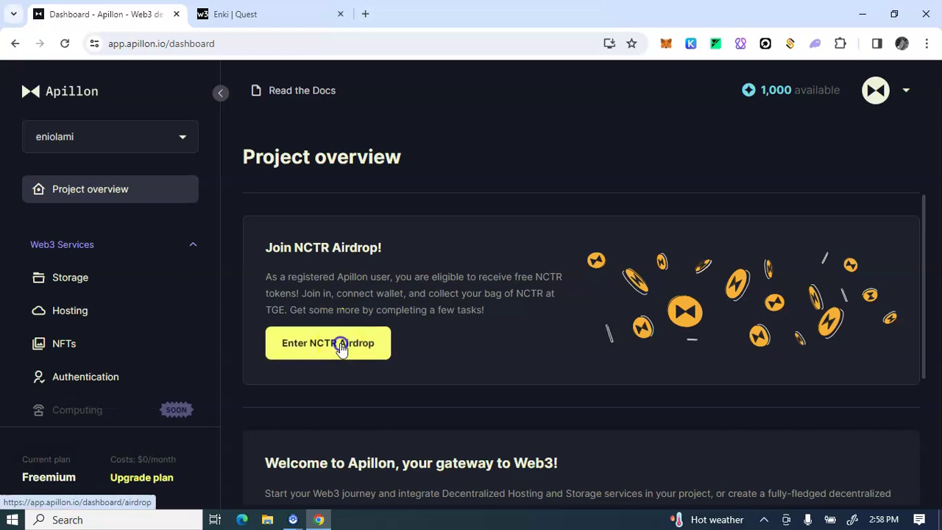
scroll(340, 343, down, 2)
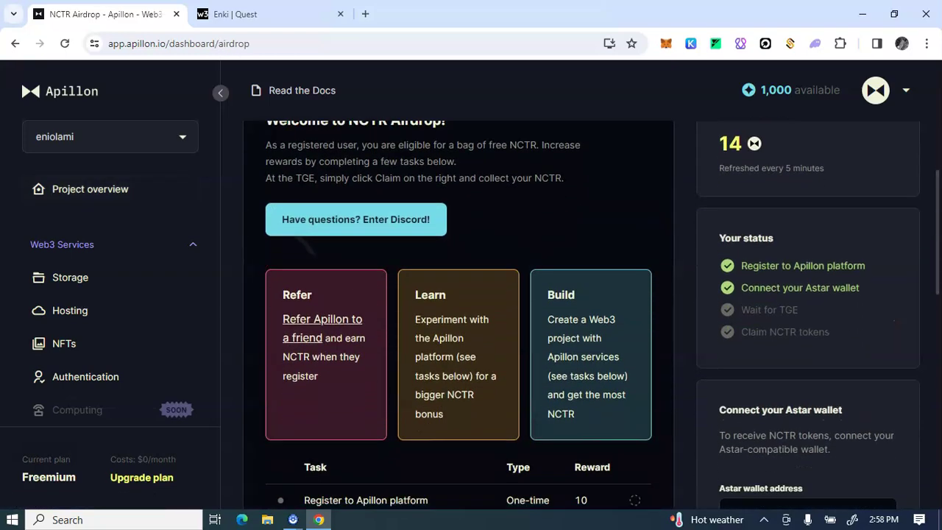
scroll(458, 316, down, 8)
scroll(458, 317, up, 3)
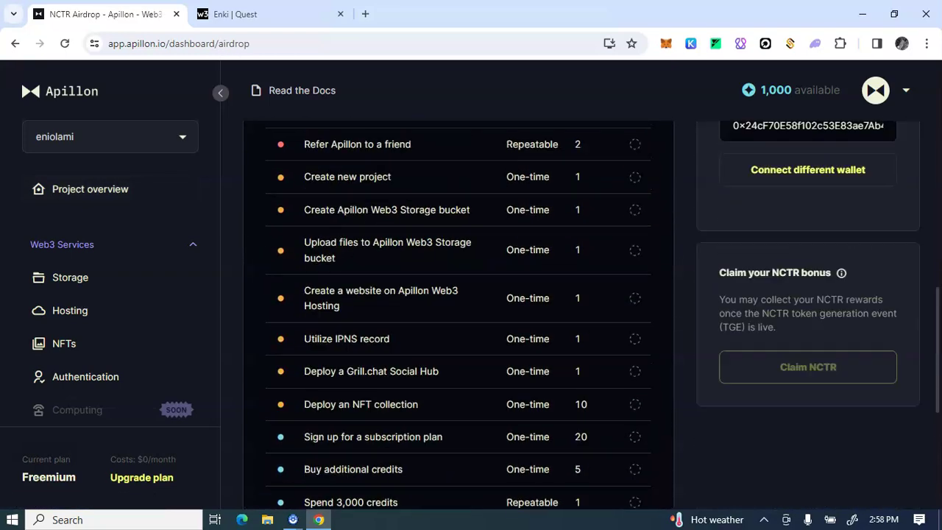
scroll(458, 317, up, 7)
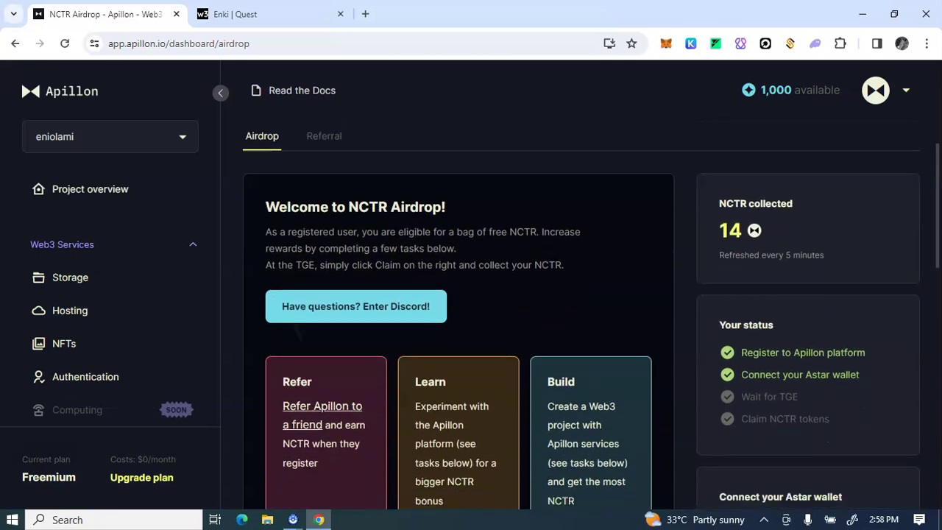
Step: Examine the airdrop status, the connected wallet section and the full task table with types and rewards
scroll(457, 316, down, 1)
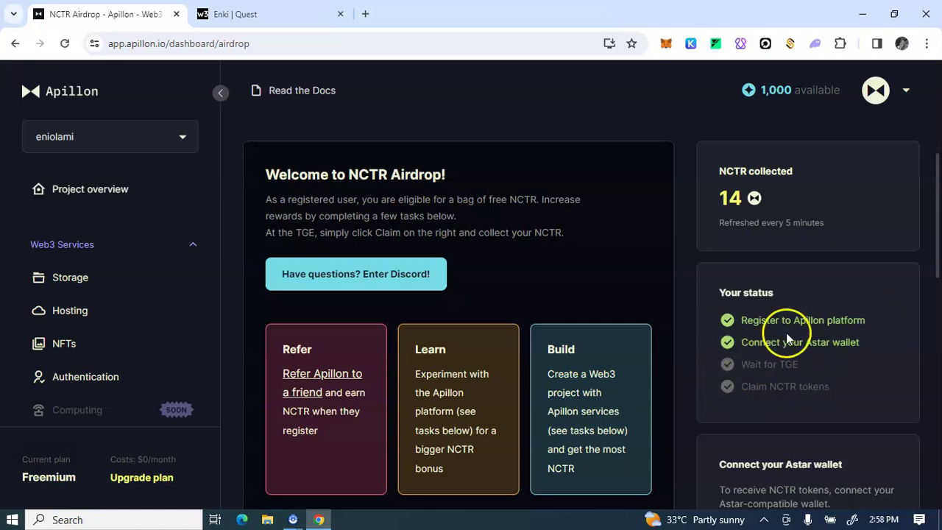
scroll(808, 346, down, 1)
scroll(808, 346, down, 5)
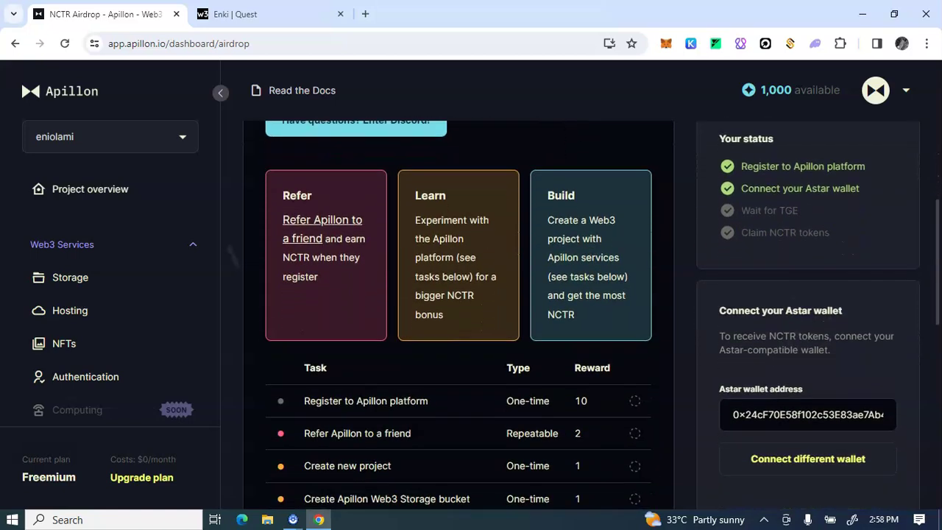
scroll(808, 346, up, 1)
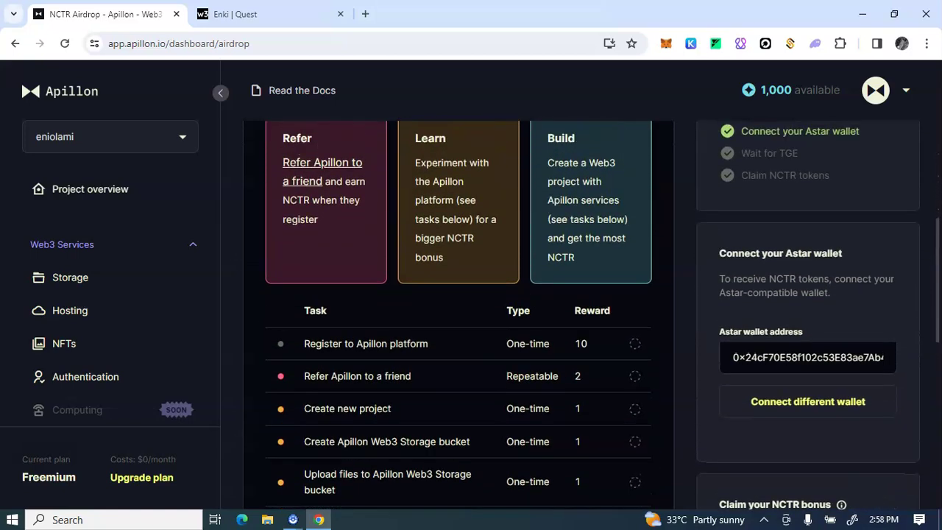
scroll(608, 233, down, 4)
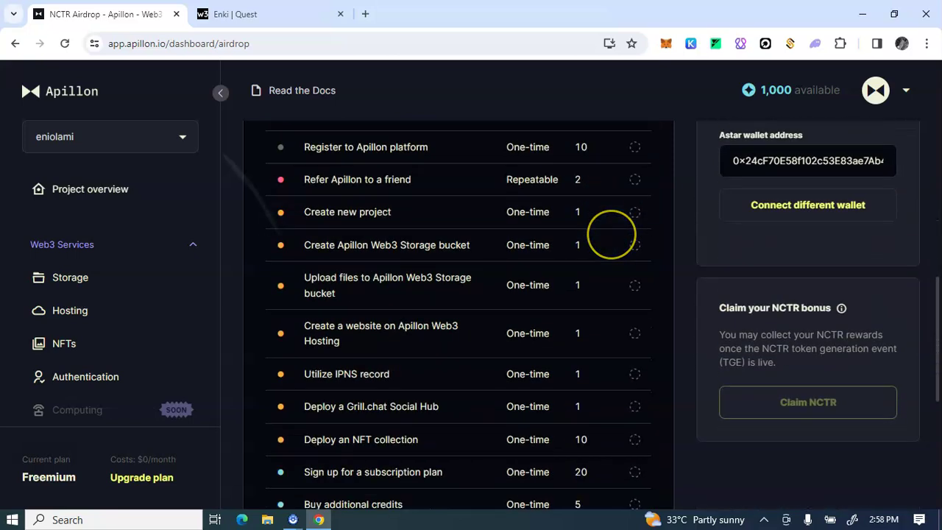
scroll(612, 235, down, 7)
scroll(591, 228, up, 1)
scroll(591, 228, down, 1)
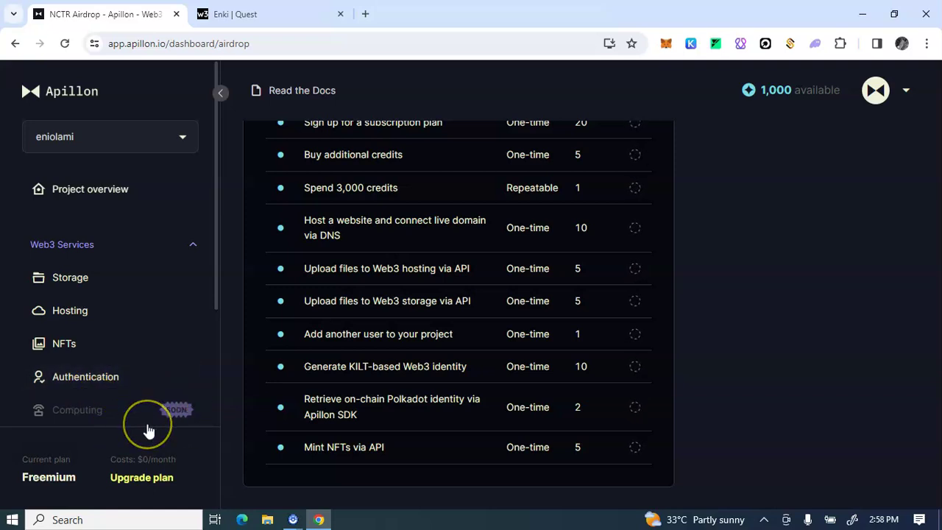
click(178, 412)
click(63, 432)
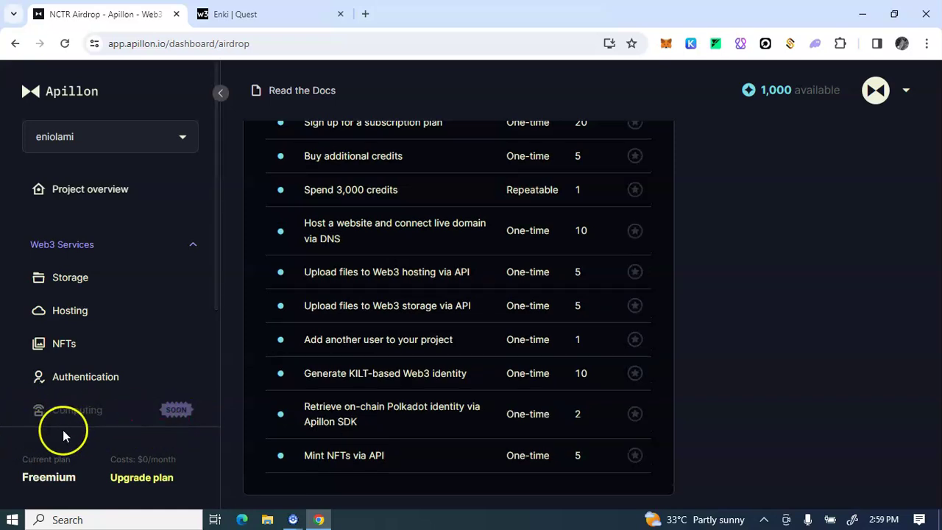
click(50, 397)
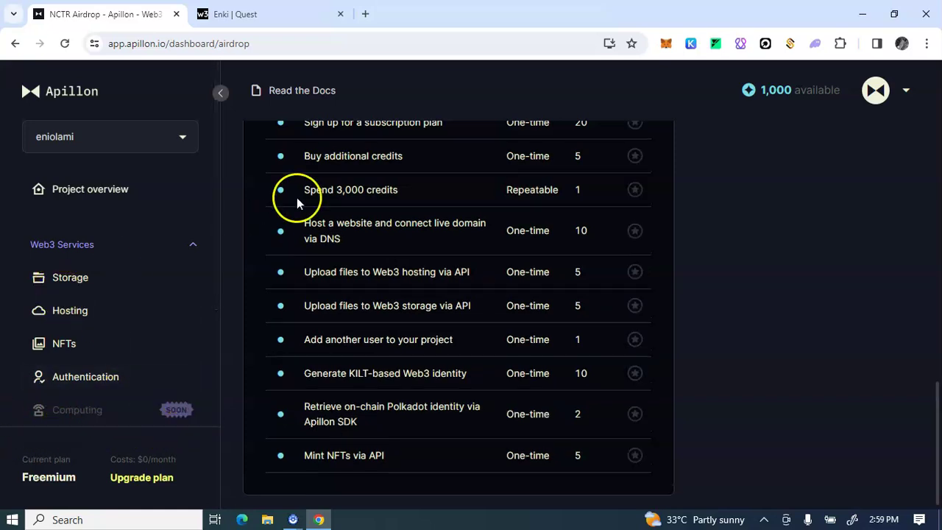
Step: Check the completion marks of the tasks in the NCTR Airdrop table
scroll(633, 117, up, 10)
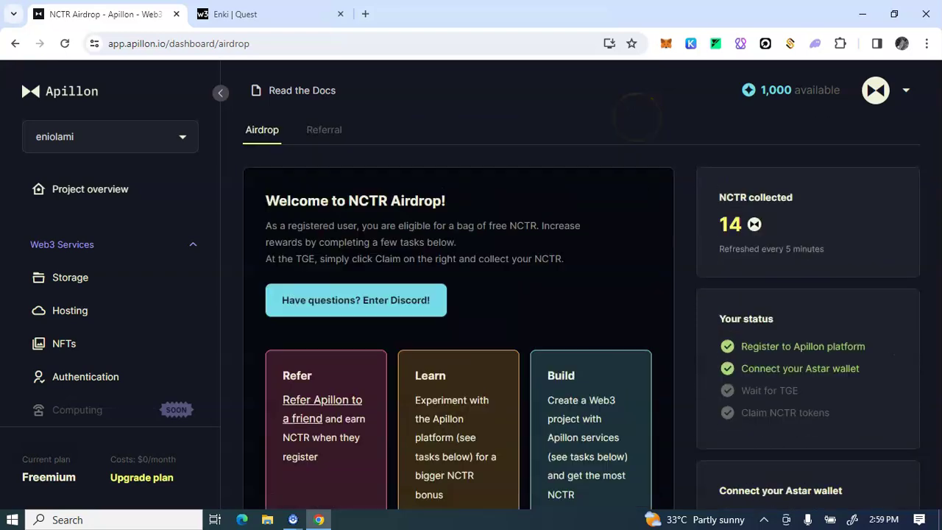
scroll(633, 117, down, 4)
scroll(459, 314, down, 4)
scroll(459, 314, up, 4)
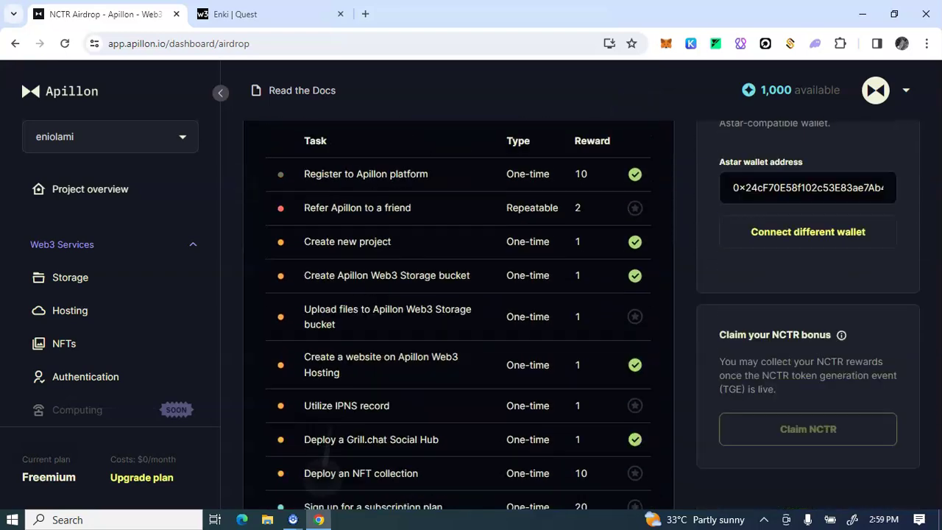
scroll(459, 314, up, 5)
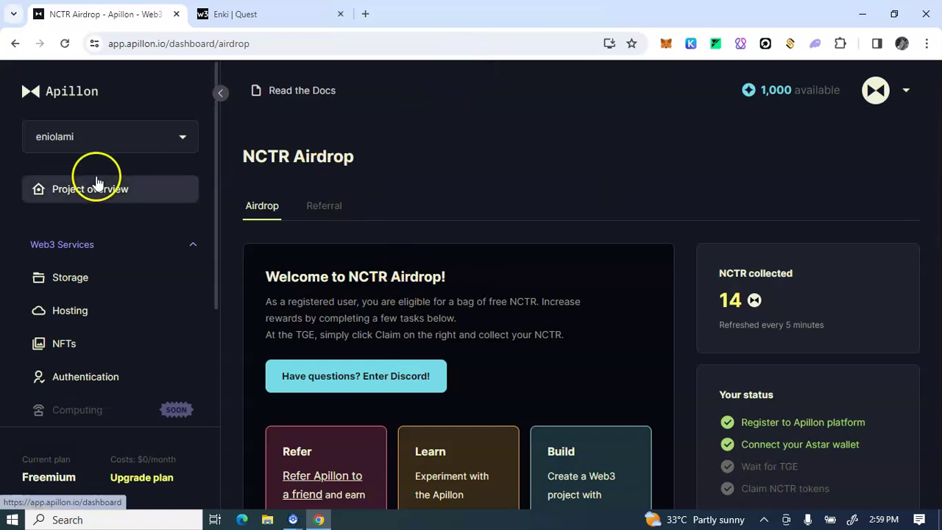
Step: Switch to the Enki quest page on web3davincis and read the campaign guide and Phase One allocation details
click(245, 18)
scroll(40, 284, down, 2)
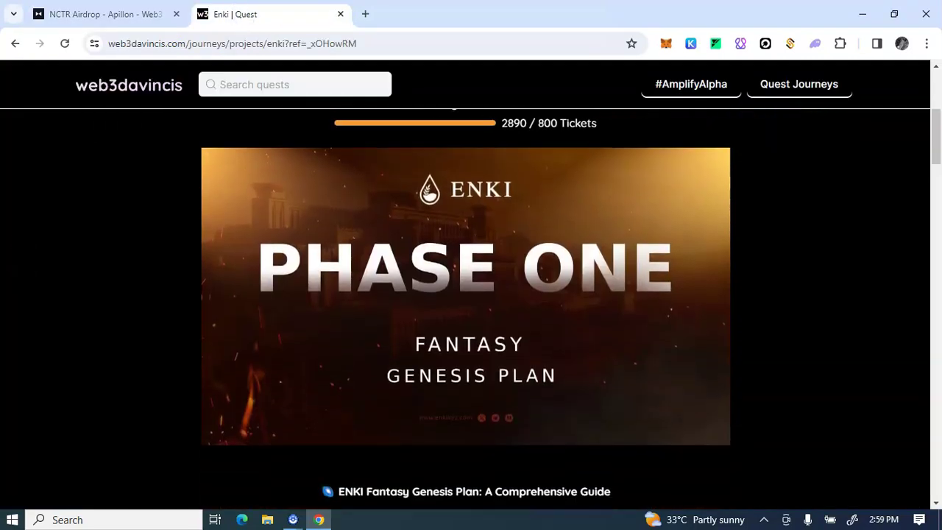
scroll(40, 283, up, 4)
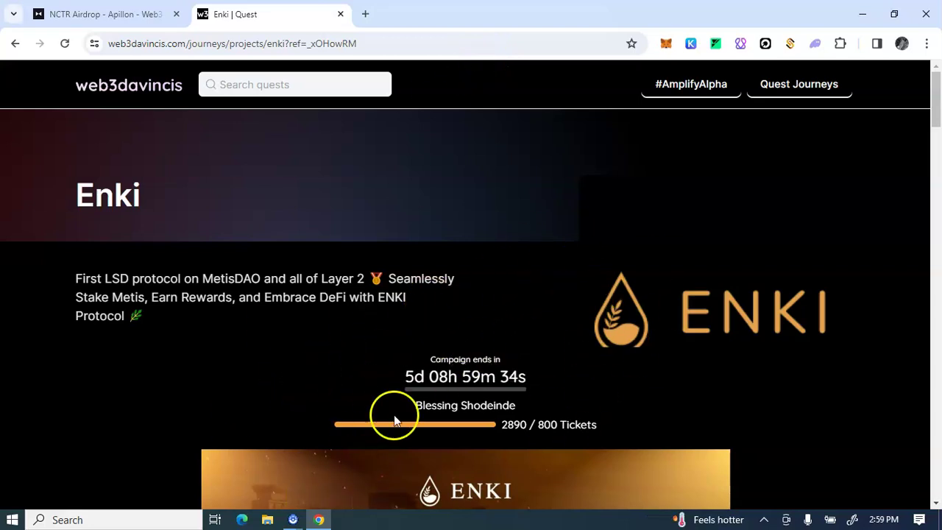
scroll(604, 406, down, 7)
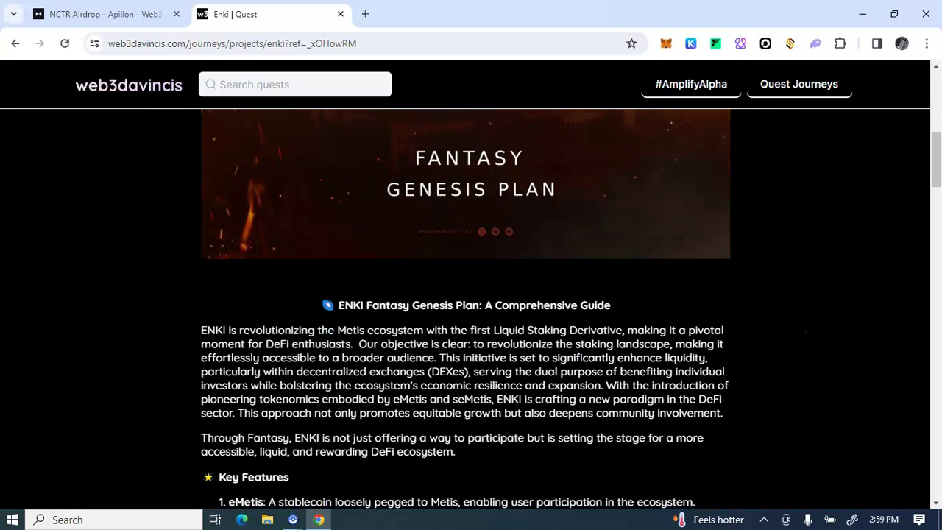
scroll(471, 306, down, 3)
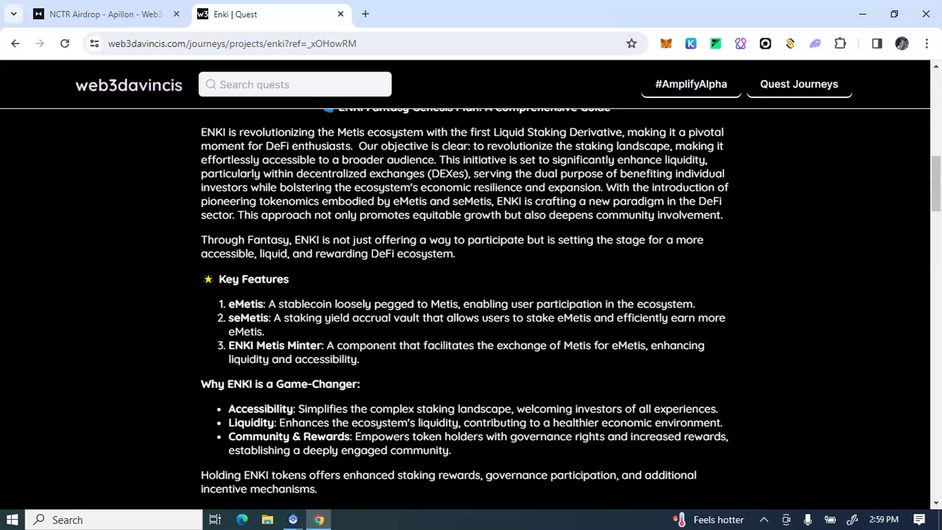
scroll(567, 358, down, 8)
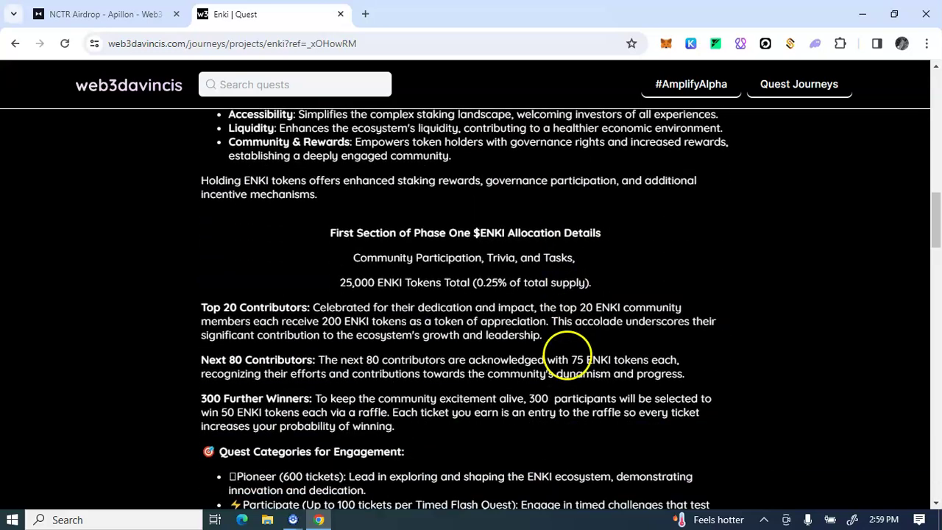
scroll(662, 188, down, 8)
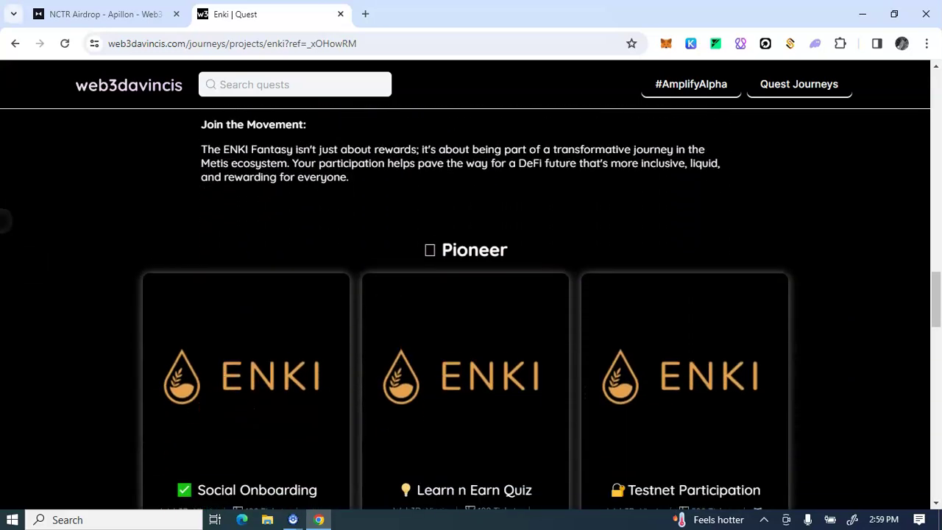
Step: Examine the Pioneer quests Social Onboarding, Learn n Earn Quiz and Testnet Participation on the Enki page
scroll(652, 278, up, 2)
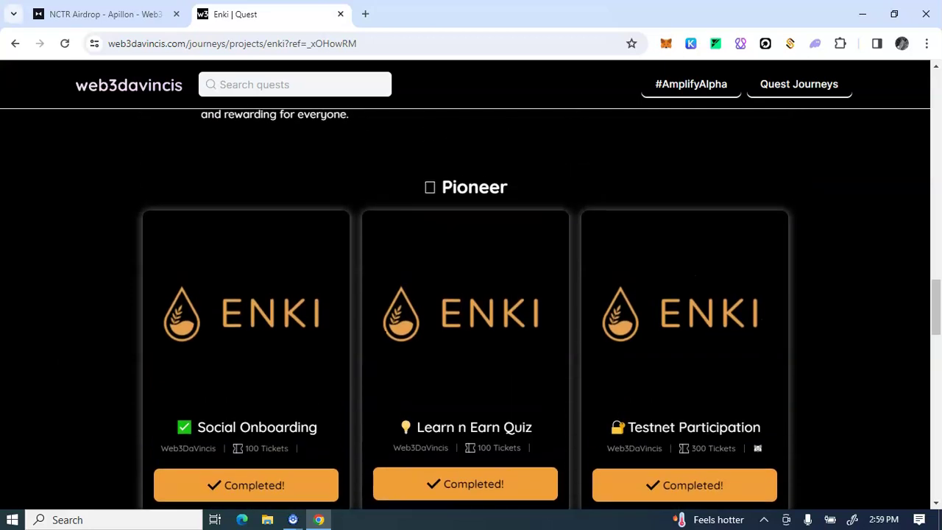
scroll(521, 287, down, 2)
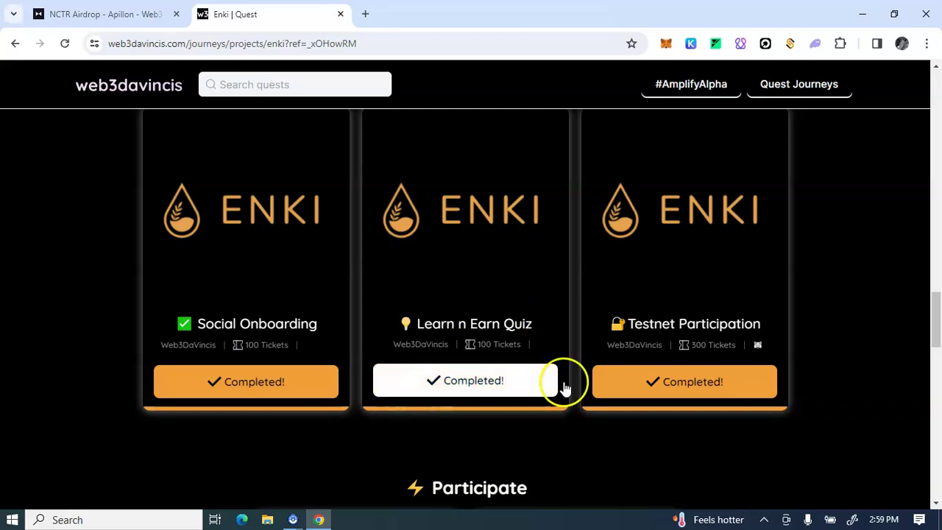
scroll(564, 383, down, 3)
scroll(564, 383, up, 2)
scroll(466, 311, down, 1)
scroll(465, 312, up, 1)
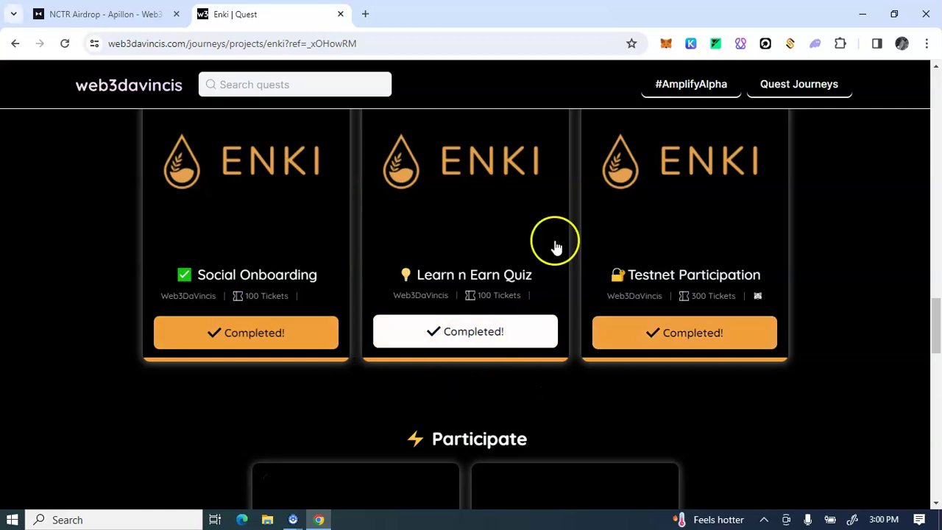
scroll(751, 357, down, 1)
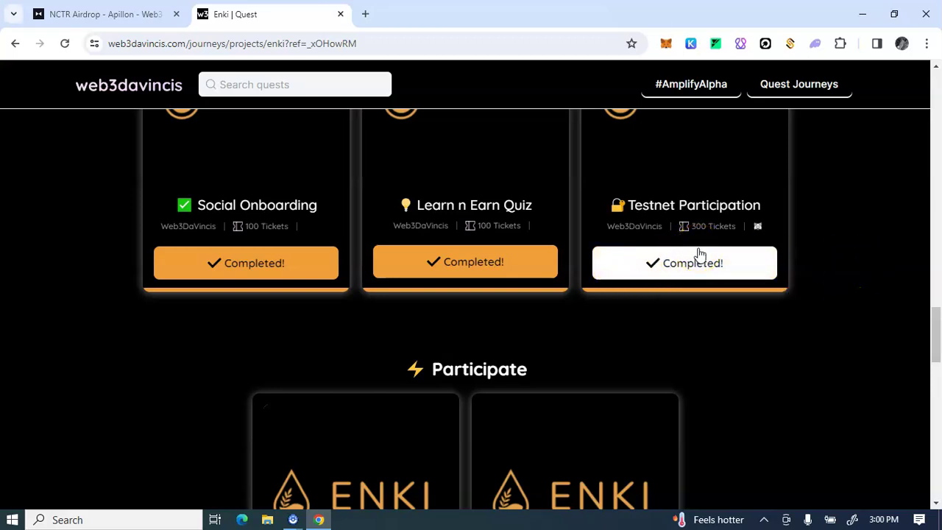
click(757, 228)
click(740, 269)
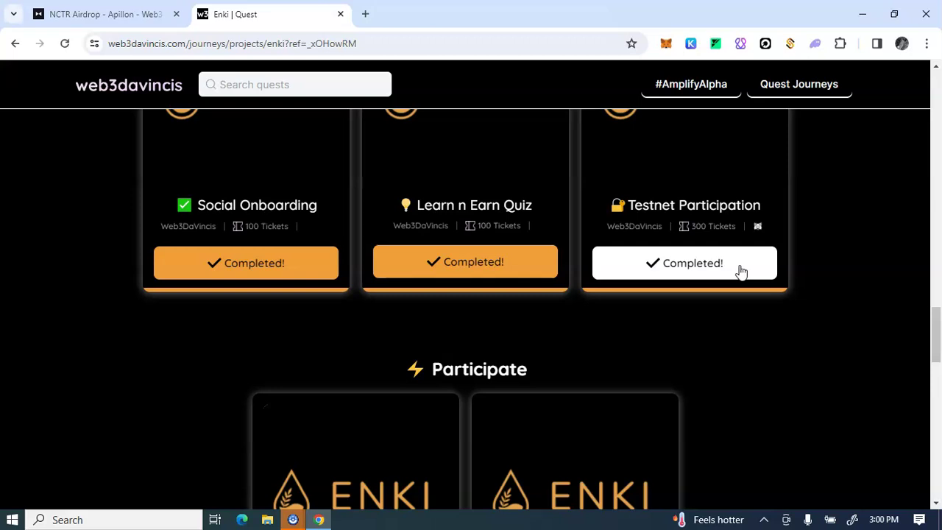
Step: Look over the Participate and Promote quests and the leaderboard of the Enki campaign
scroll(742, 272, down, 5)
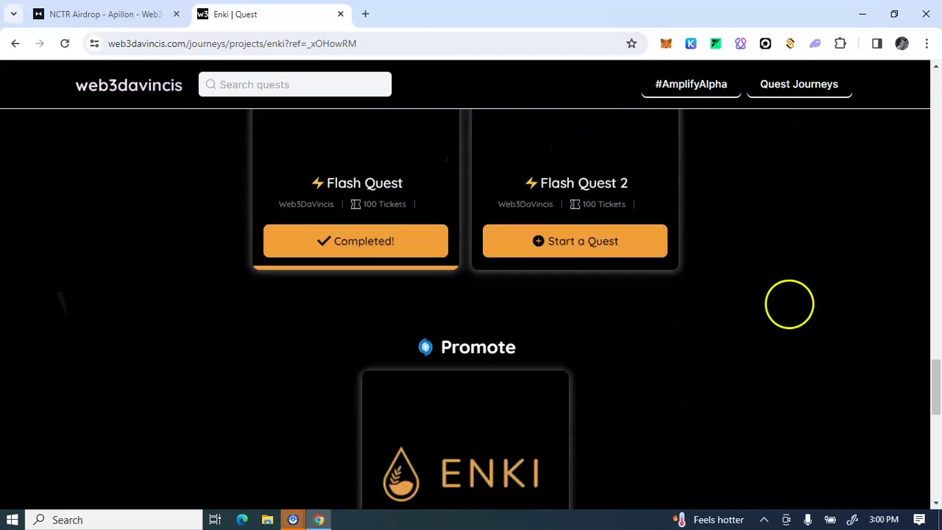
scroll(790, 304, down, 8)
scroll(487, 437, up, 4)
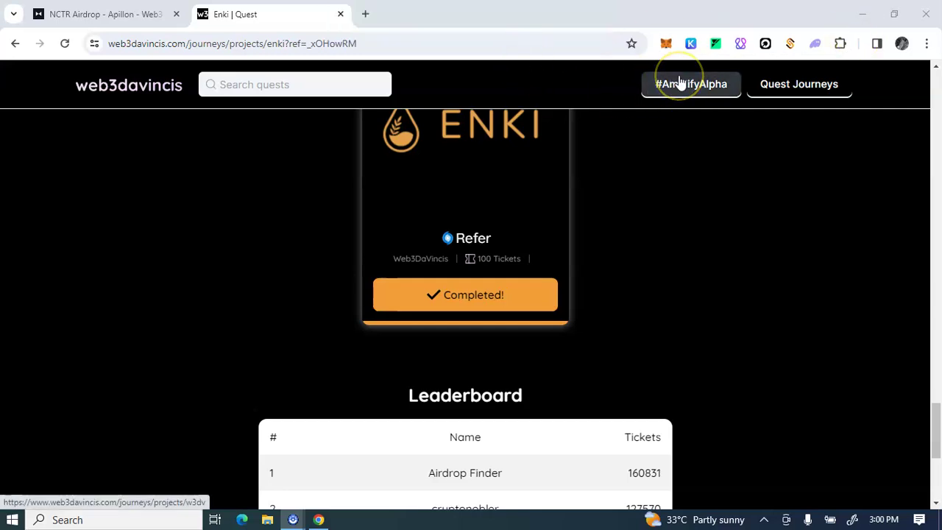
Step: Close the Apillon NCTR Airdrop page and keep the Enki quest page open
click(94, 44)
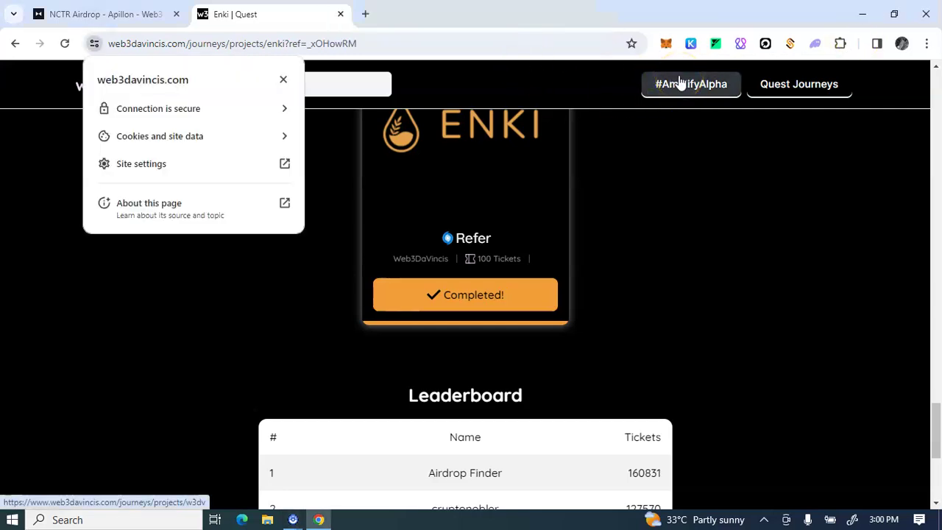
key(ctrl+shift+Tab)
key(ctrl+w)
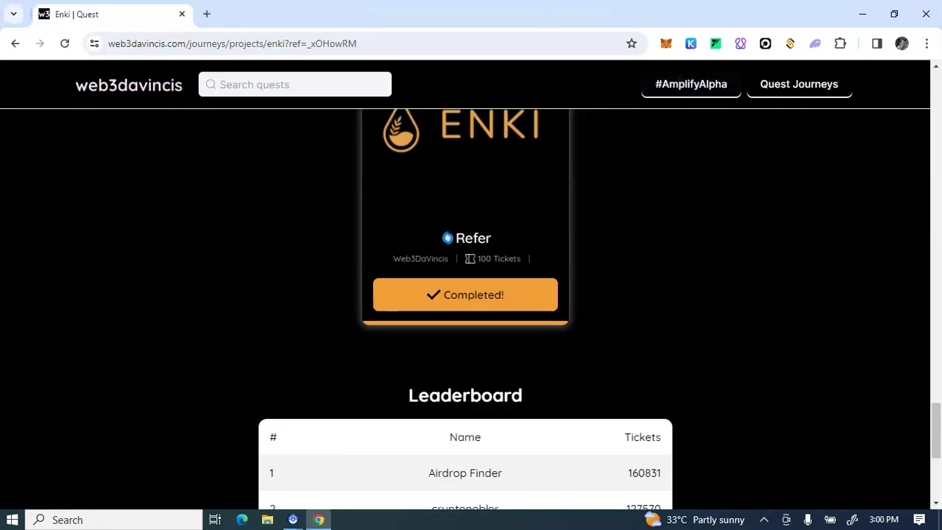
Step: Search Google for 3hub.io in a new browser tab
key(ctrl+t)
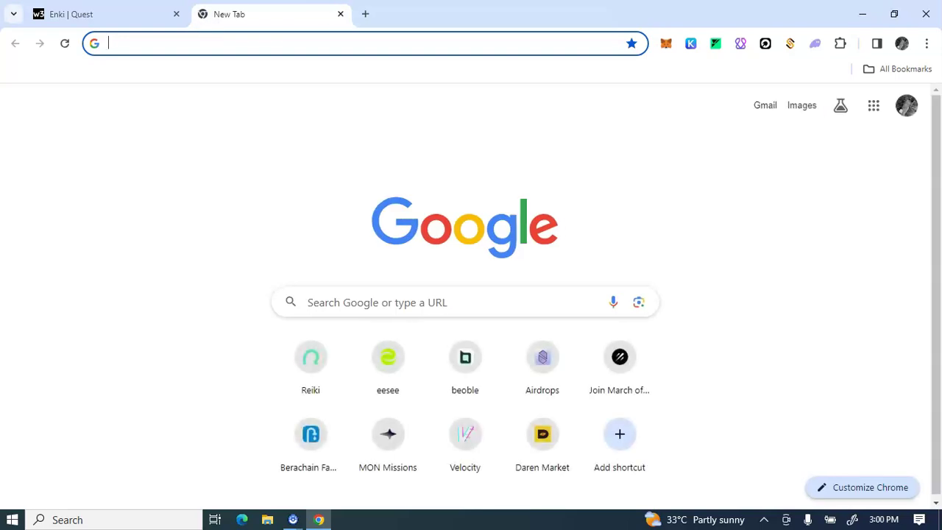
text(3hub)
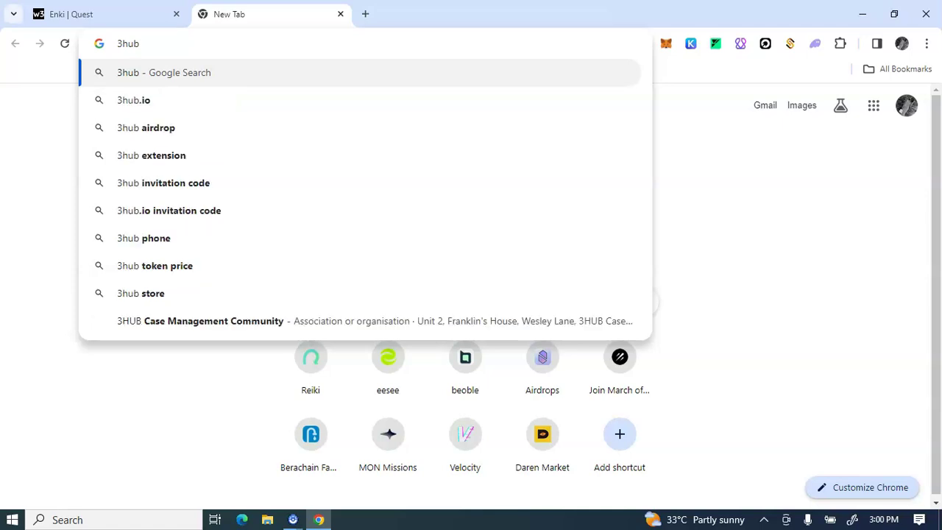
click(124, 105)
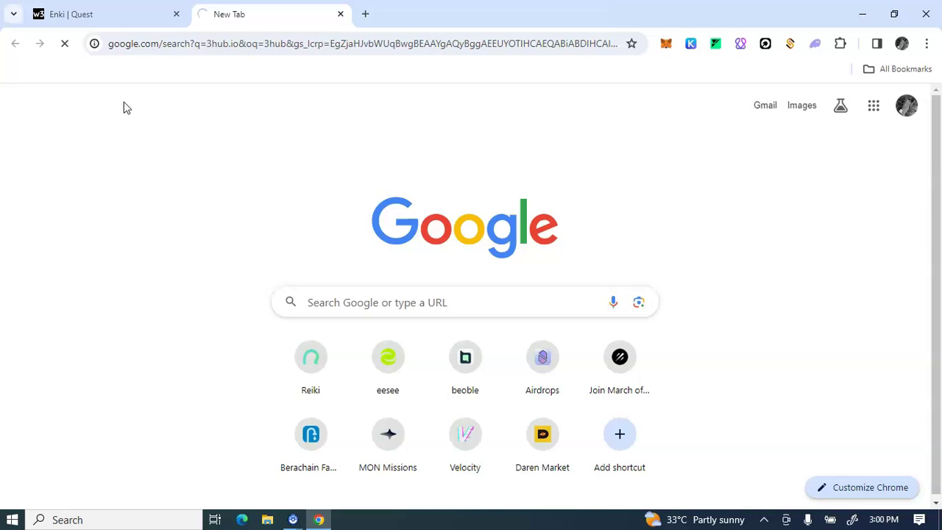
click(125, 109)
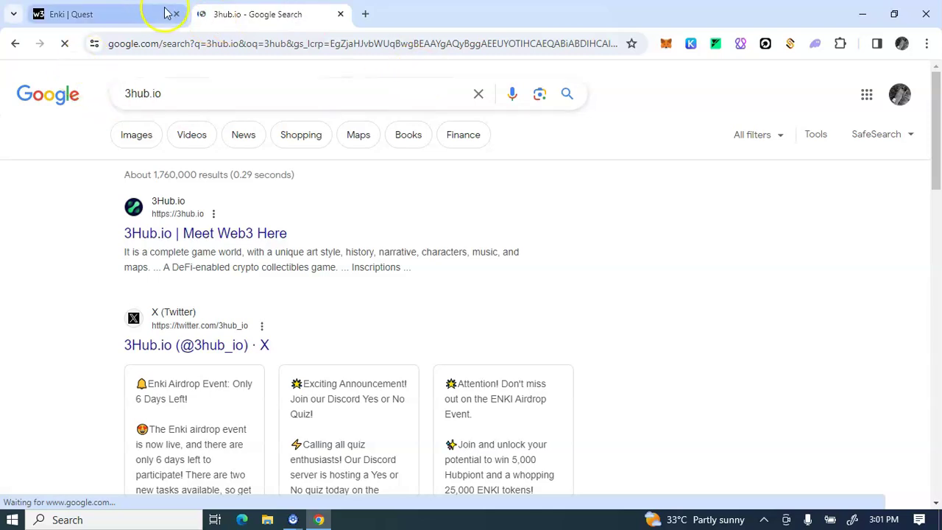
Step: Search Google for 3hub airdrop in the browser tab that holds the Enki quest page
click(149, 25)
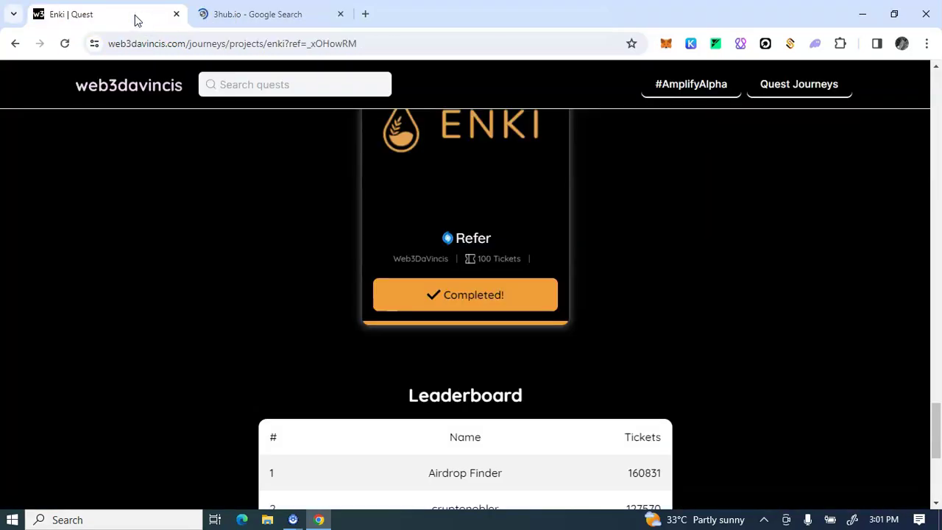
click(161, 41)
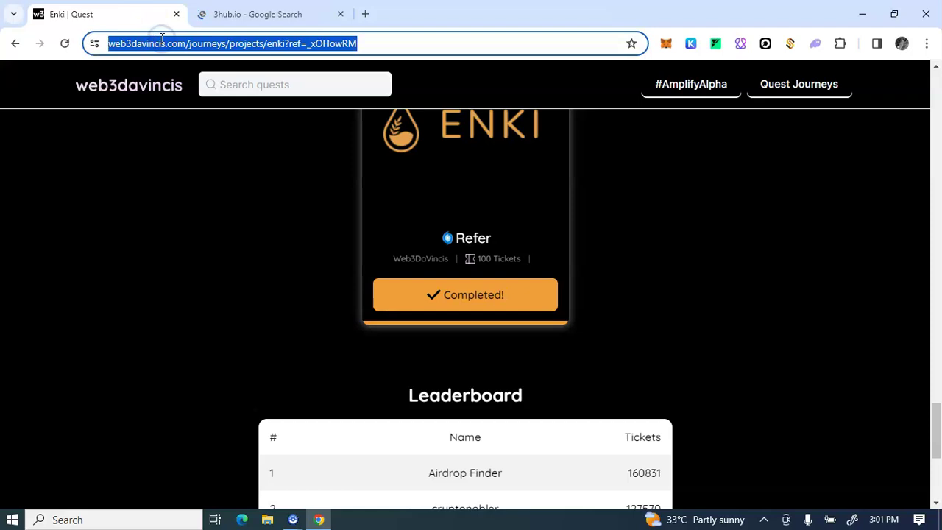
key(BackSpace)
text(su)
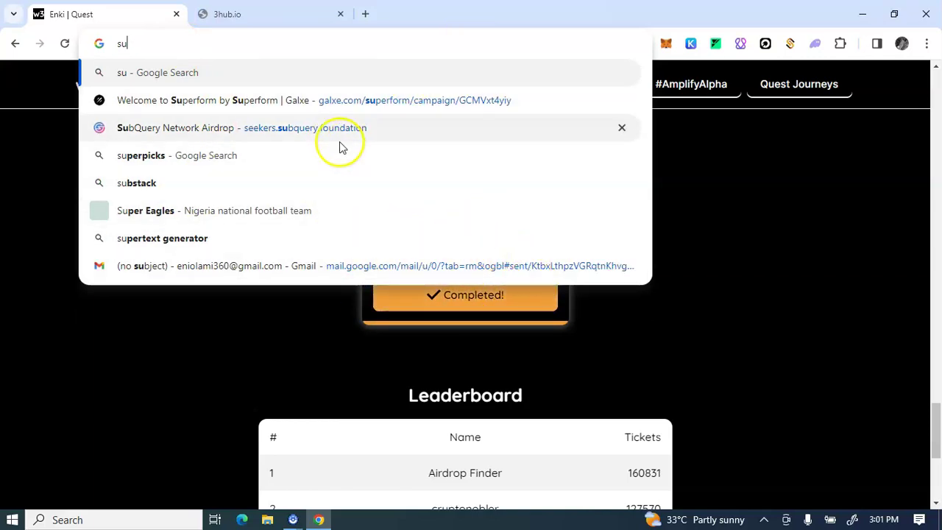
key(BackSpace)
key(BackSpace)
text(3)
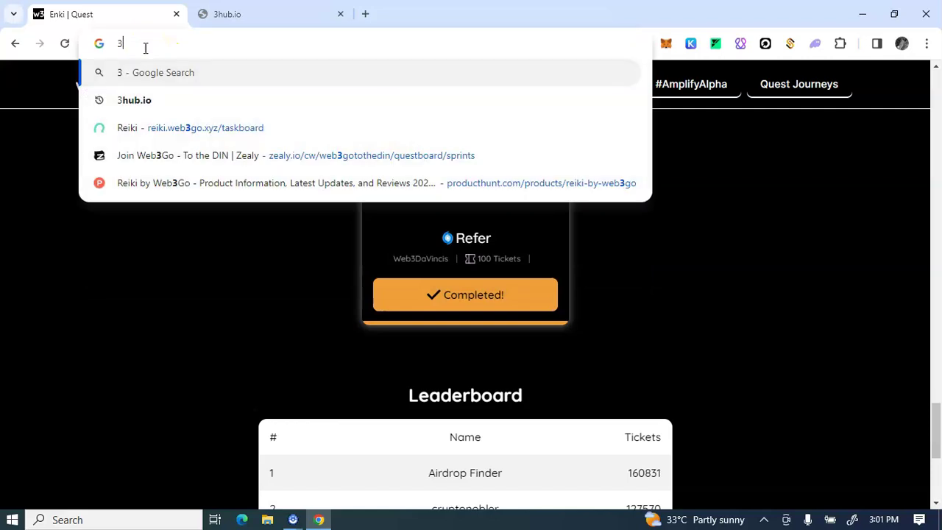
text(hub.io)
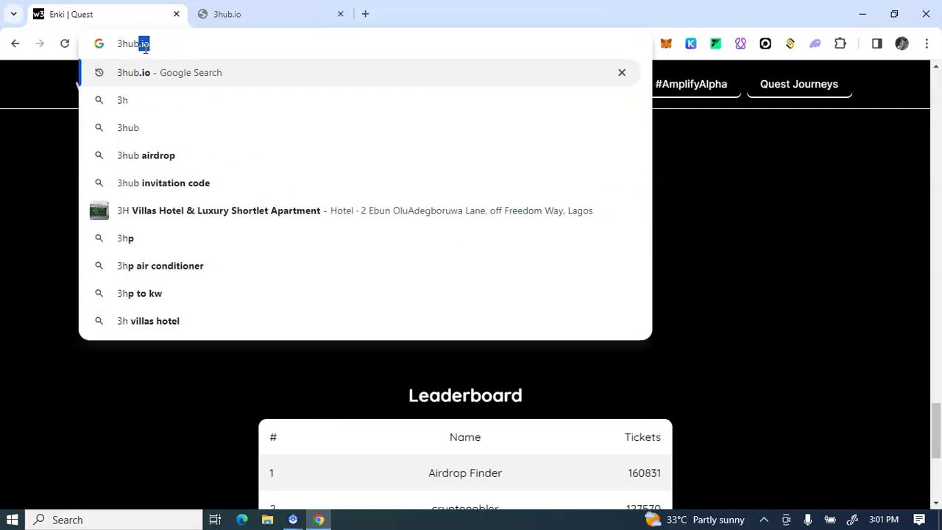
click(160, 136)
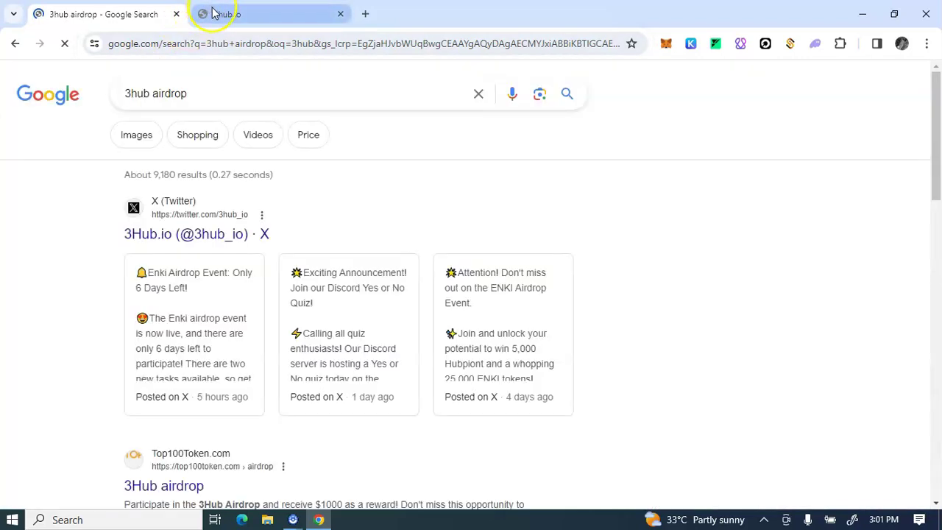
Step: Return to the 3hub.io site's tab and reload the page
click(212, 13)
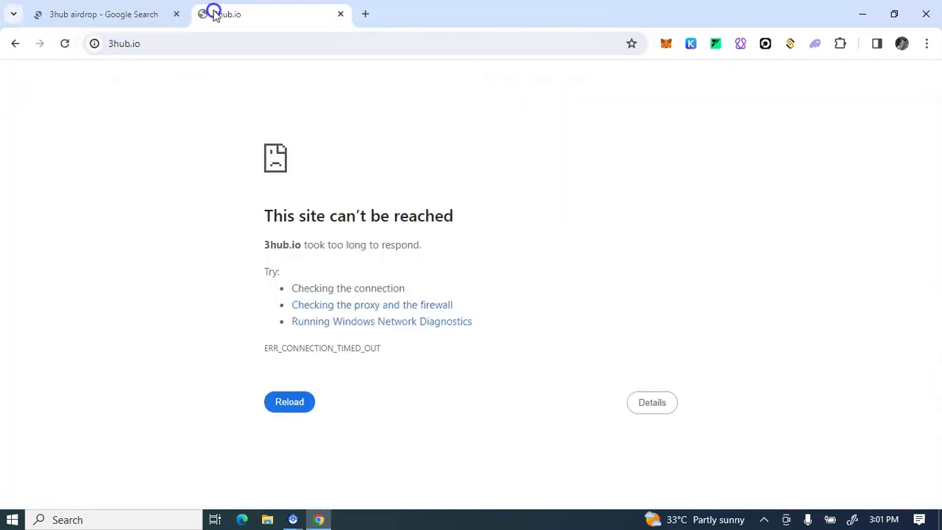
click(308, 397)
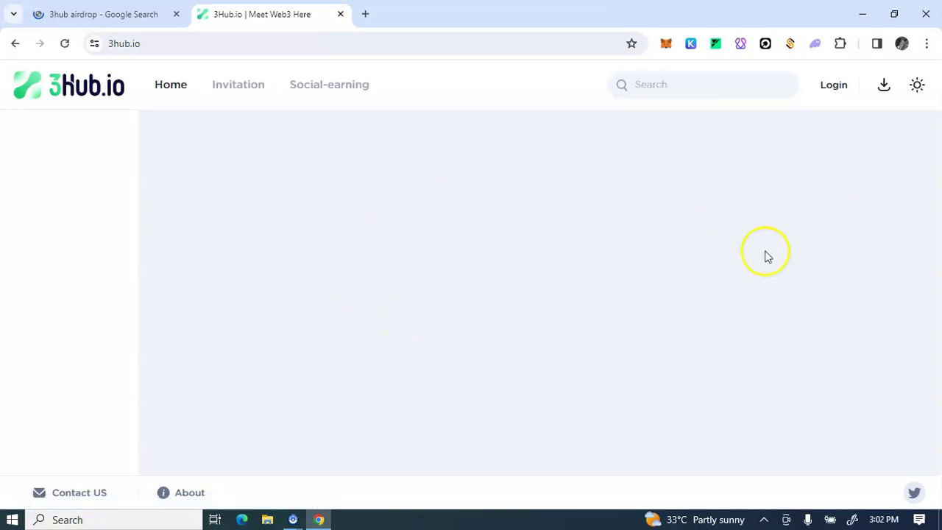
click(842, 86)
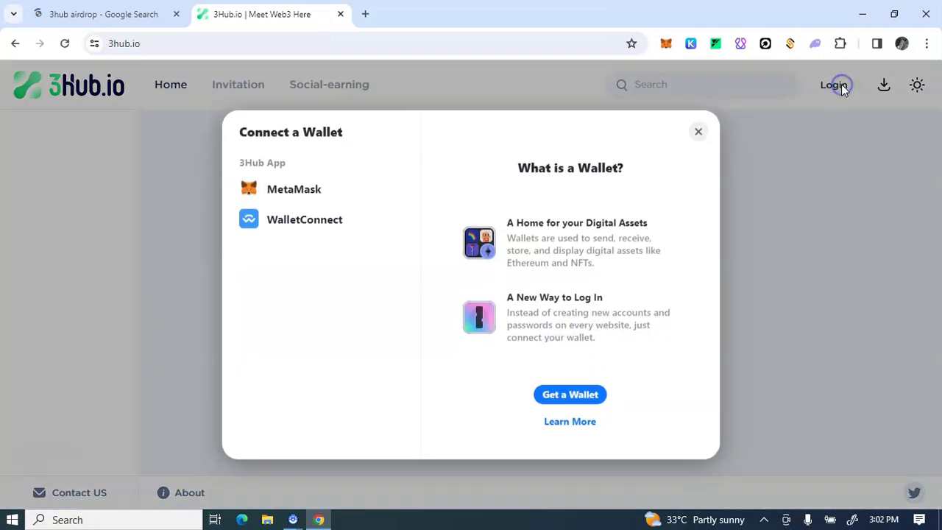
click(343, 190)
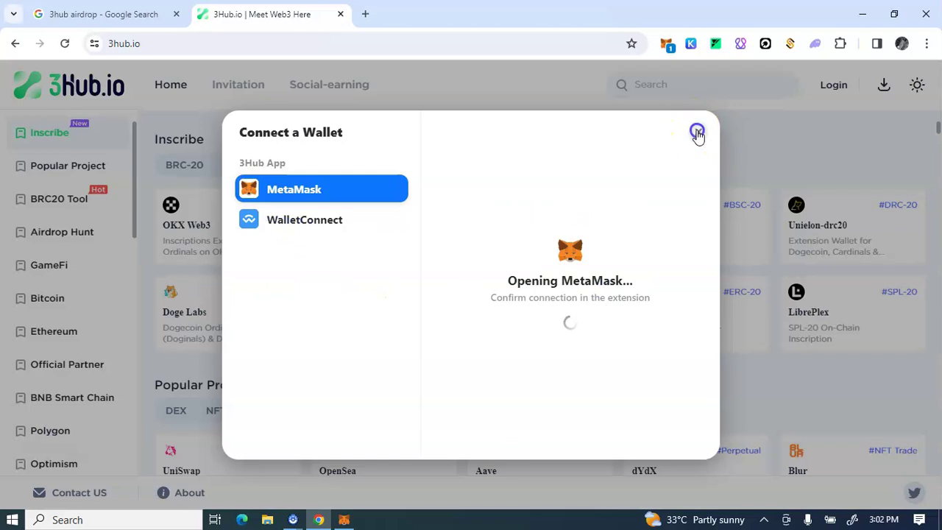
click(697, 133)
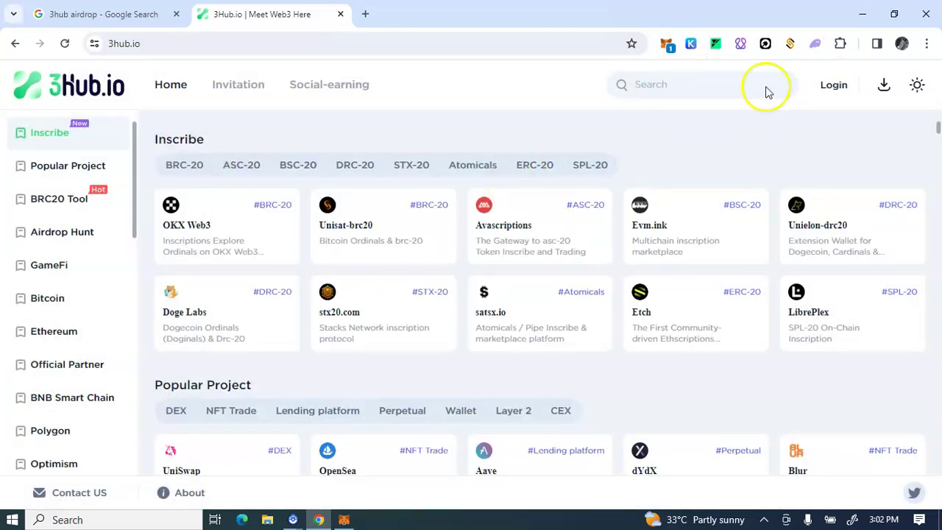
Step: Start the 3Hub.io login again and connect with the MetaMask wallet
click(833, 89)
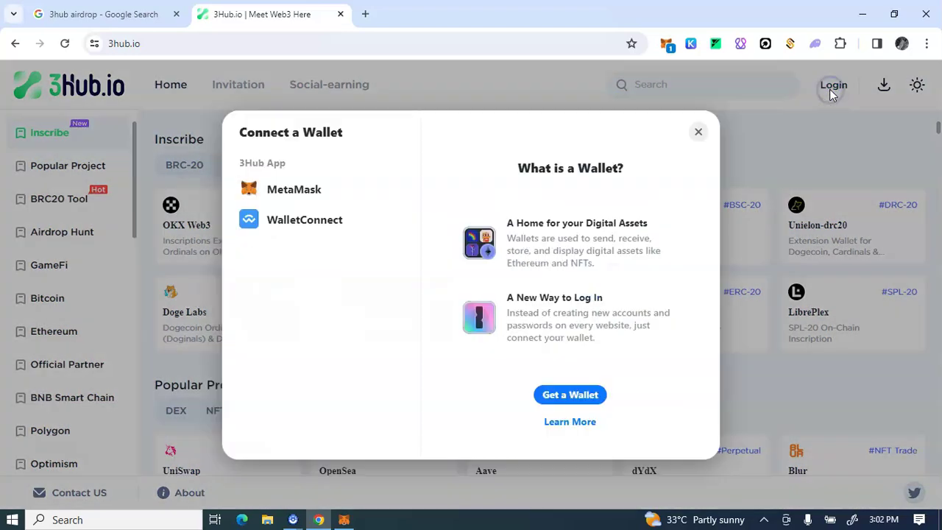
click(289, 200)
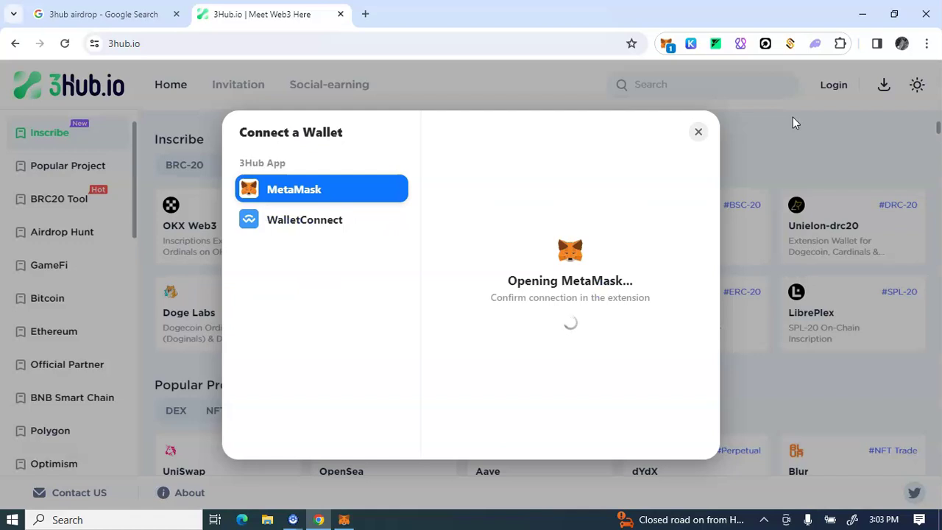
click(795, 173)
click(573, 284)
click(407, 243)
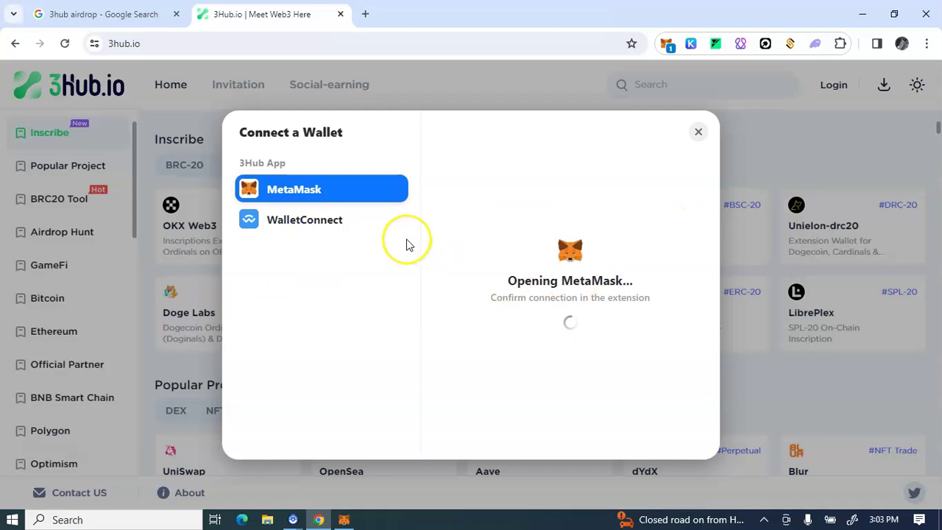